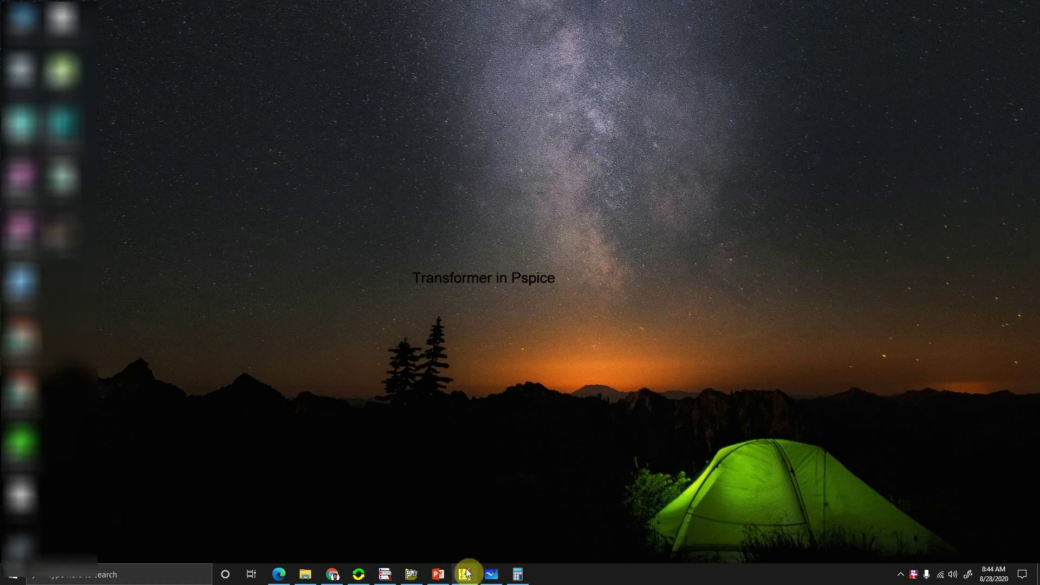
Step: Restore the blank Schematic2 window in PSpice Schematics from the taskbar
left_click(465, 570)
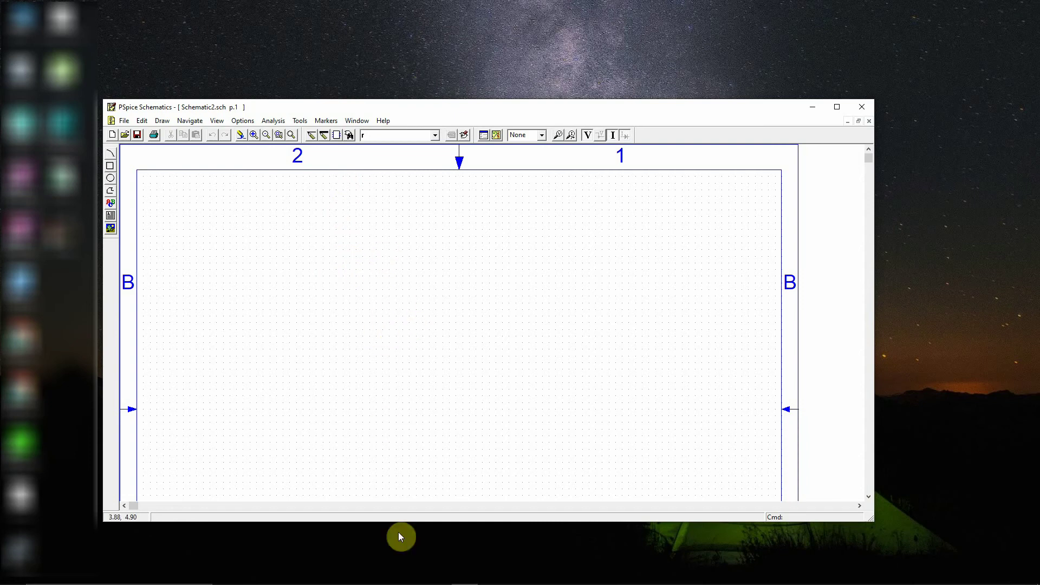
Step: Circle the N1/N2 = 23.21 turns ratio in red on the example slide, then minimize PowerPoint
mouse_move(396, 582)
left_click(438, 579)
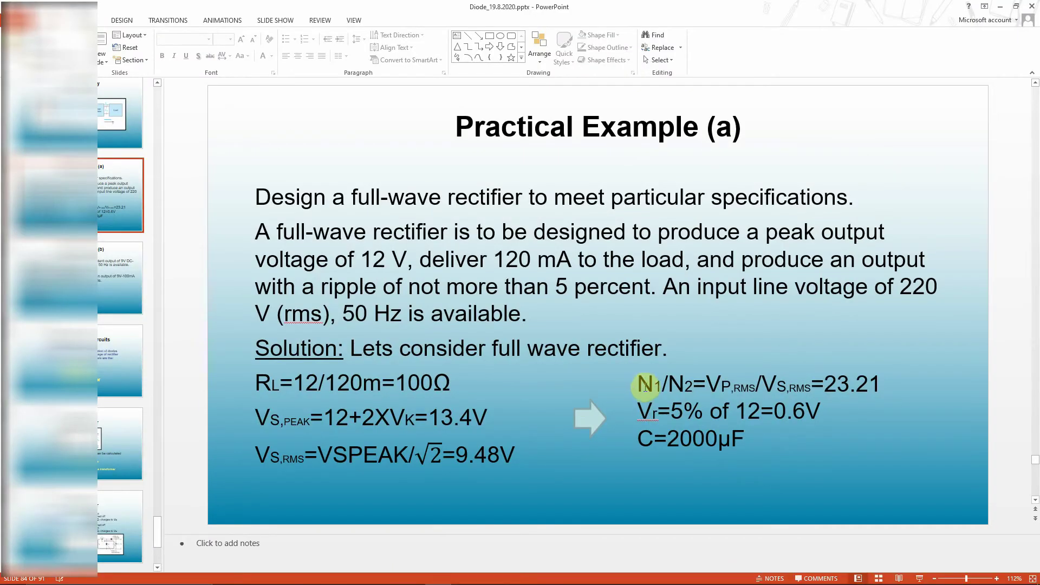
left_click_drag(643, 386, 702, 393)
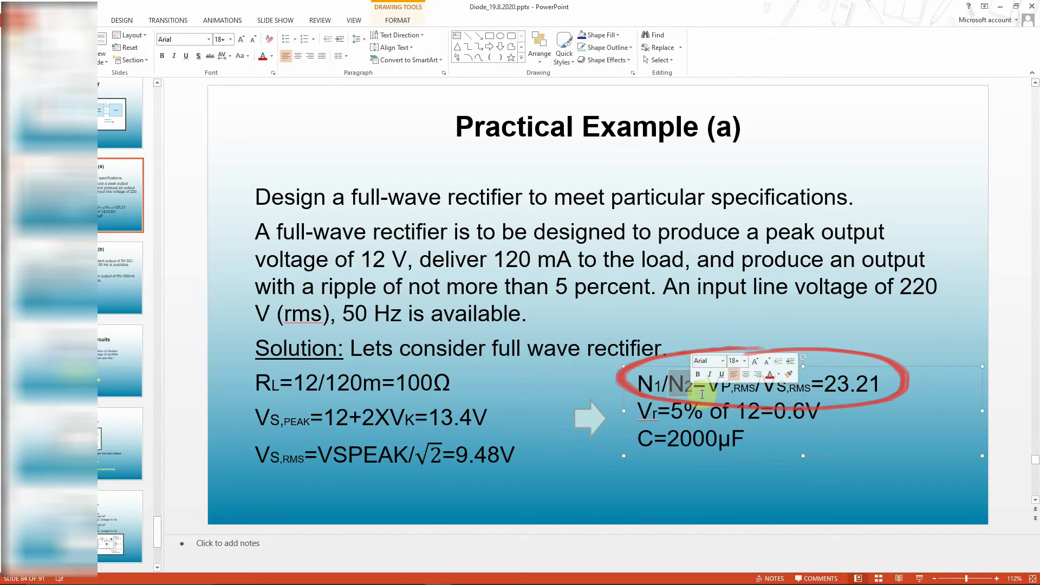
left_click(702, 394)
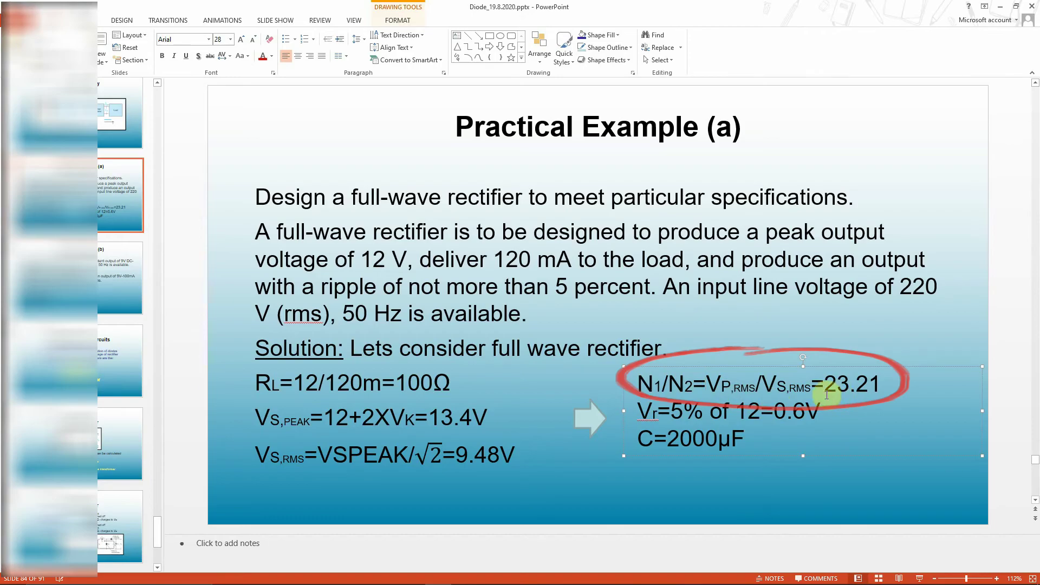
left_click_drag(824, 387, 882, 387)
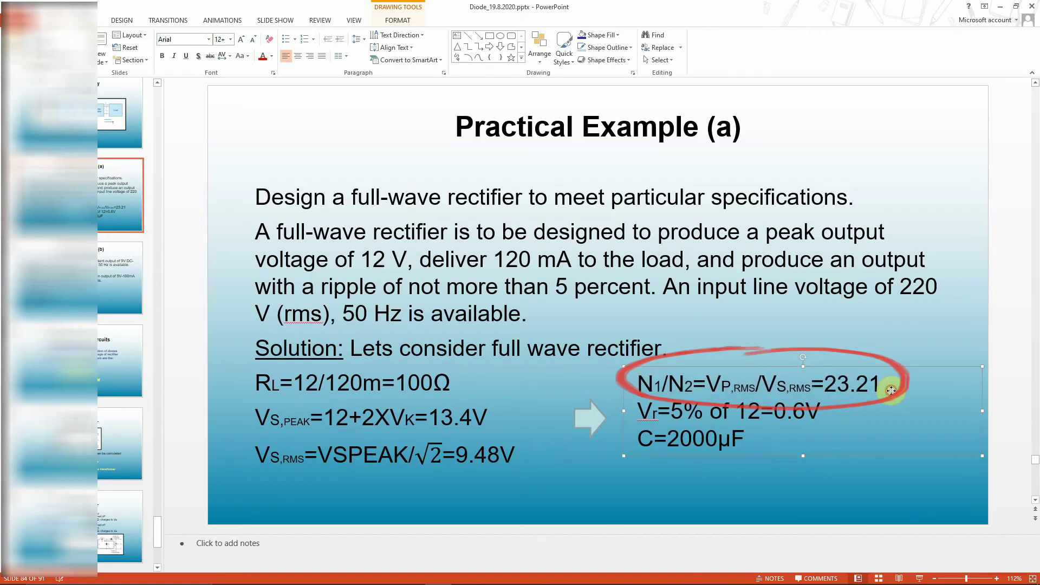
left_click(1000, 6)
Step: Shift the schematic window right and ink N1/N2 = √(L1/L2) in Whiteboard
left_click_drag(609, 108, 630, 106)
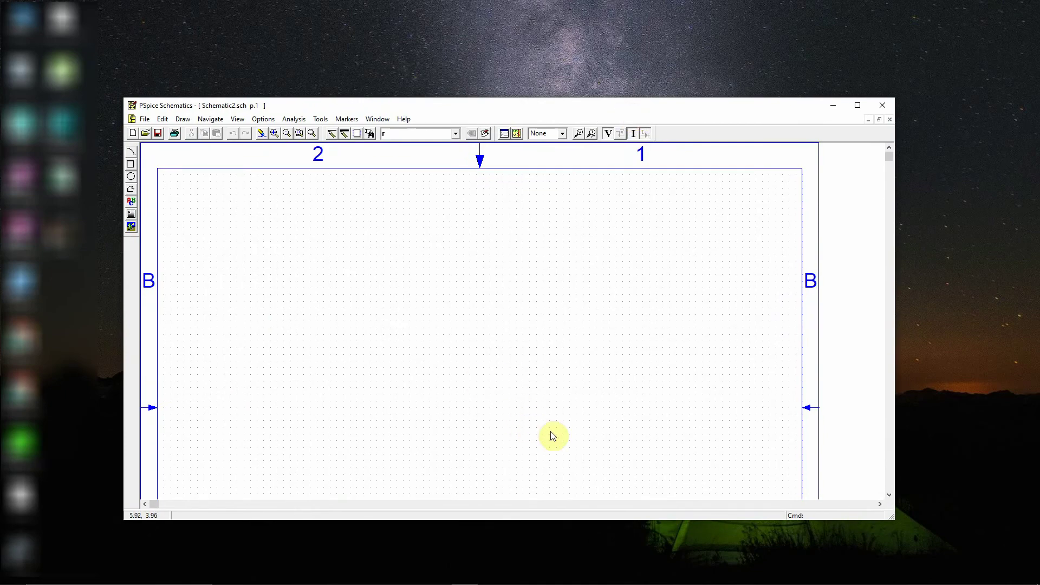
mouse_move(563, 584)
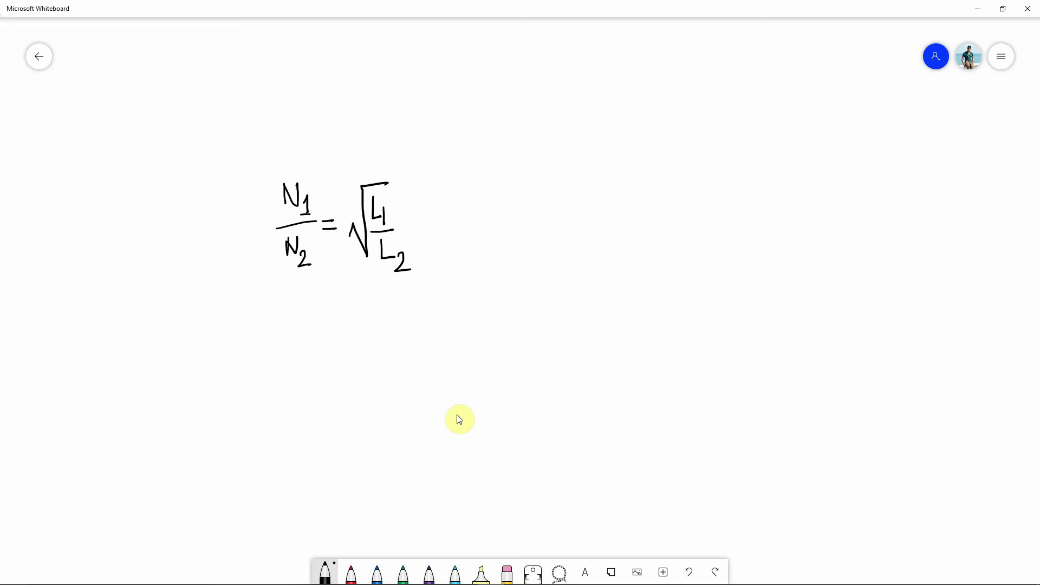
Step: Draw an implies arrow under the relation and check the 23.21 ratio on the slide
left_click_drag(279, 337, 290, 337)
mouse_move(271, 344)
left_mouse_down()
mouse_move(291, 339)
mouse_move(281, 354)
mouse_move(323, 338)
mouse_move(327, 356)
mouse_move(380, 358)
left_mouse_up()
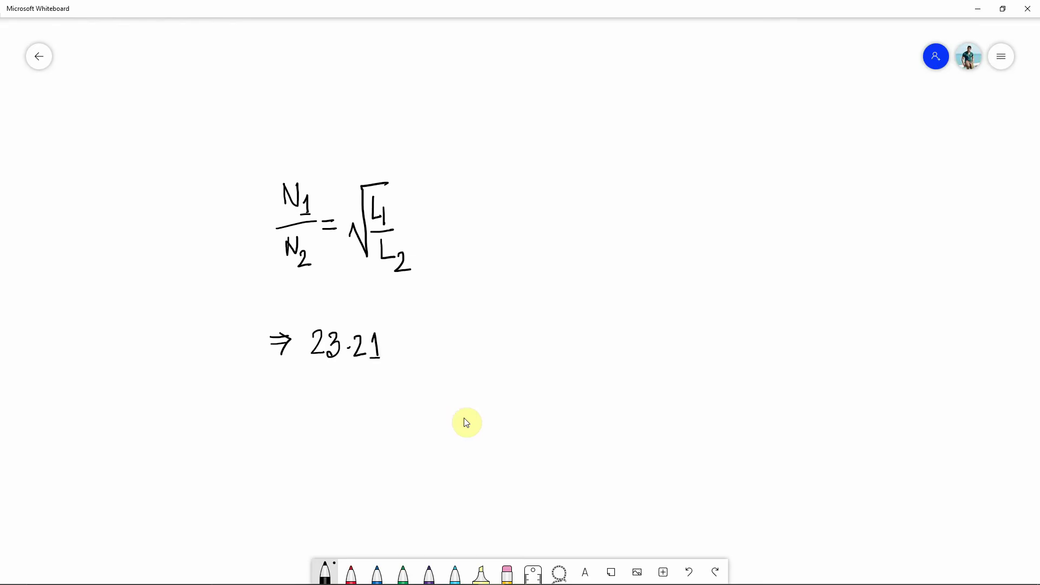
left_click(438, 574)
left_click_drag(831, 384, 880, 386)
triple_click(878, 394)
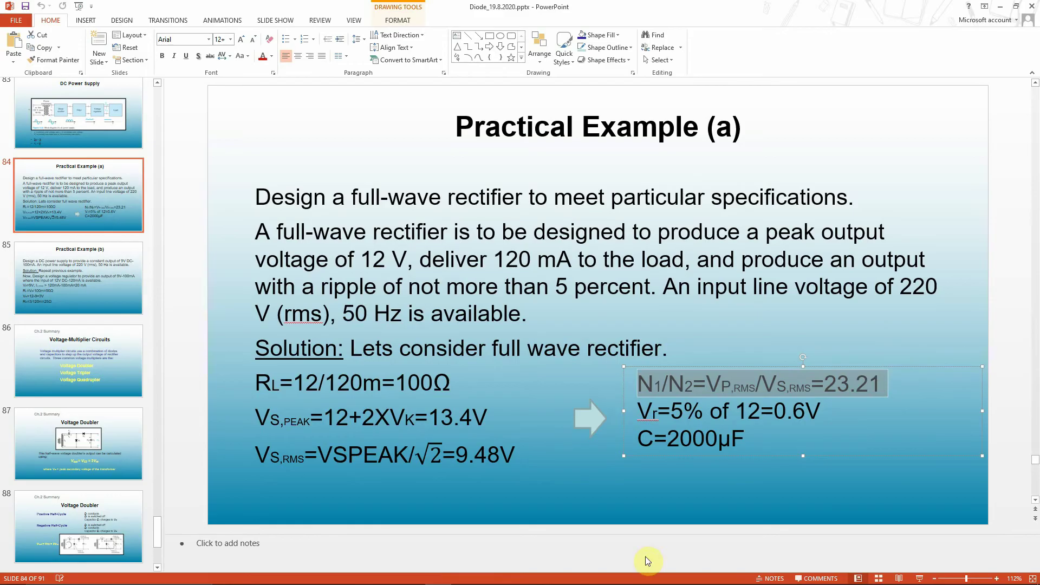
Step: Write 23.21² = L1/L2 after the arrow
left_click(464, 575)
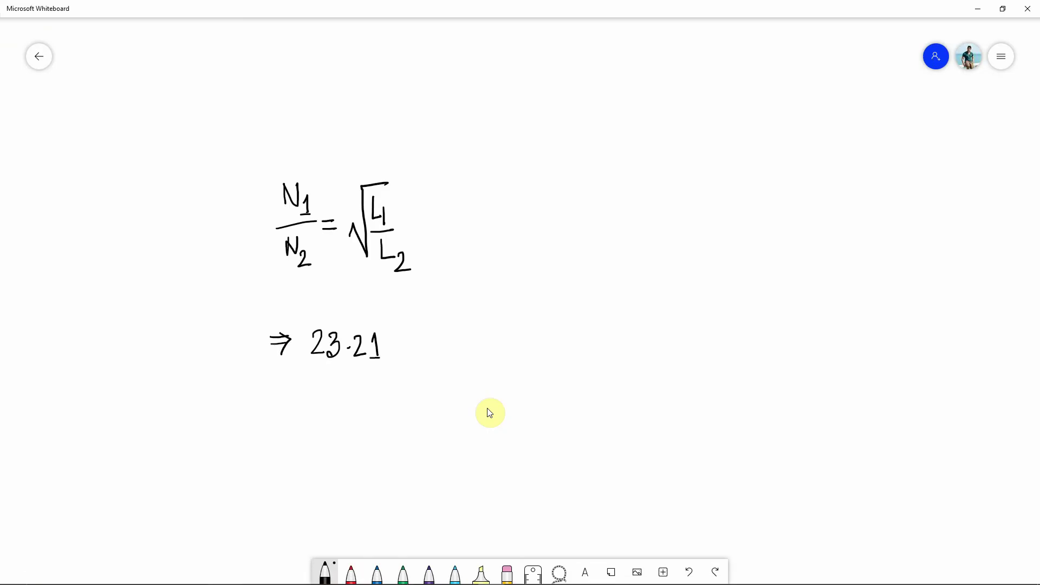
mouse_move(373, 321)
left_mouse_down()
mouse_move(417, 345)
mouse_move(416, 357)
left_mouse_up()
left_click_drag(454, 326, 486, 354)
left_click_drag(447, 362, 486, 360)
left_click_drag(469, 371, 478, 389)
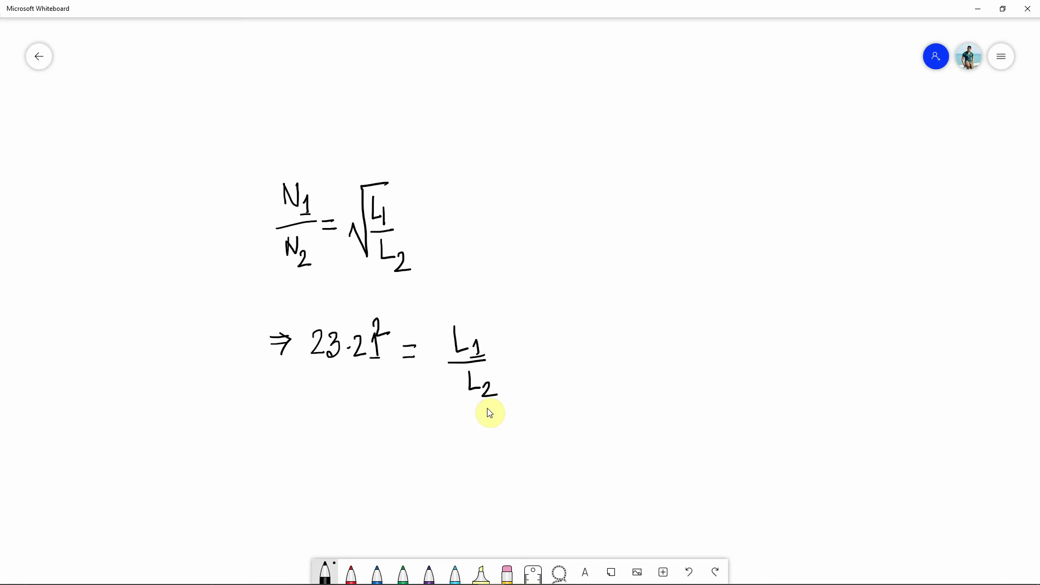
Step: Add the next line ⇒ L1 = 23.21 × L2
left_click_drag(272, 414, 295, 417)
mouse_move(285, 403)
left_mouse_down()
mouse_move(289, 435)
mouse_move(323, 408)
mouse_move(327, 432)
mouse_move(349, 430)
mouse_move(352, 442)
mouse_move(380, 418)
left_mouse_up()
left_click_drag(364, 428, 506, 436)
left_click(459, 432)
mouse_move(491, 437)
left_mouse_down()
mouse_move(515, 424)
mouse_move(542, 446)
left_mouse_up()
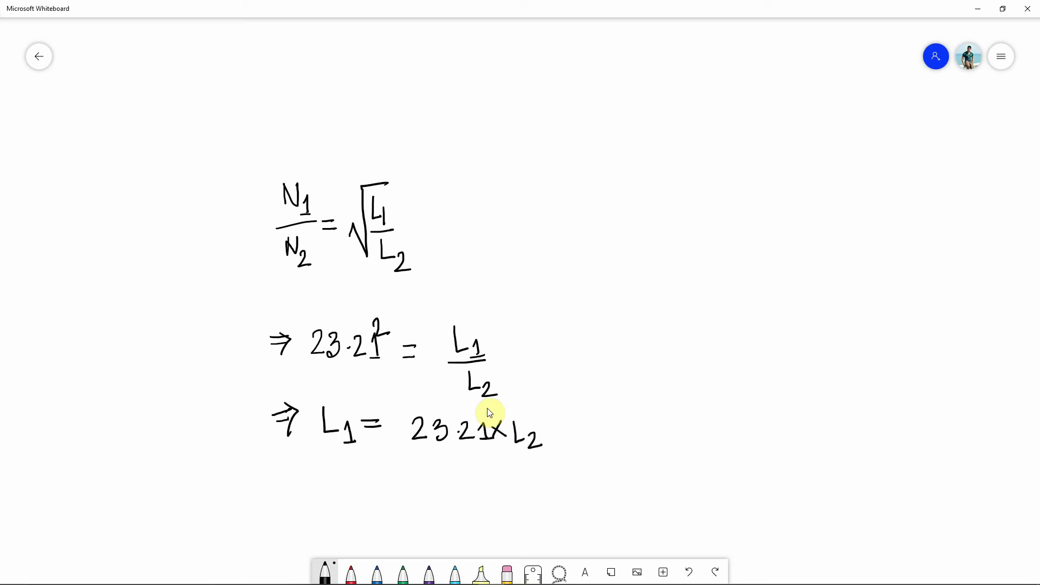
Step: Write = 23.21 × 100mH below and mark both 23.21 terms as squared
left_click_drag(371, 473, 388, 472)
mouse_move(420, 469)
left_mouse_down()
mouse_move(438, 489)
mouse_move(484, 489)
mouse_move(502, 467)
mouse_move(501, 488)
mouse_move(537, 488)
mouse_move(545, 472)
mouse_move(603, 487)
left_mouse_up()
left_click(464, 478)
left_click_drag(591, 478, 603, 476)
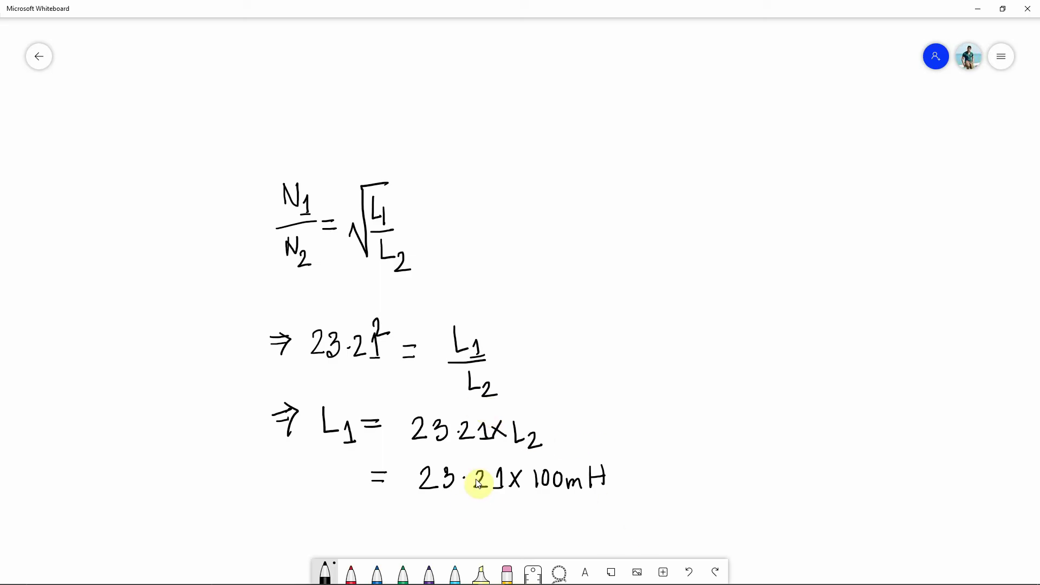
mouse_move(487, 409)
left_mouse_down()
mouse_move(499, 425)
mouse_move(508, 419)
left_mouse_up()
left_click_drag(507, 460, 525, 463)
Step: In Calculator, compute 23.21 × 23.21 = 538.7041, then multiply by 100
left_click(517, 576)
left_click_drag(625, 138, 653, 140)
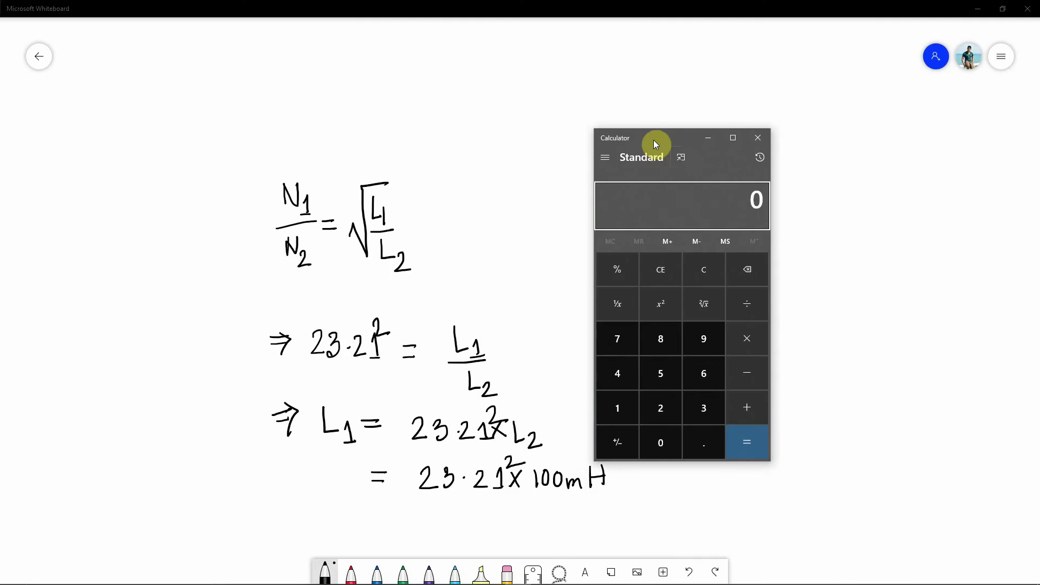
type("23")
type(".21*23.")
type("21")
key("Return")
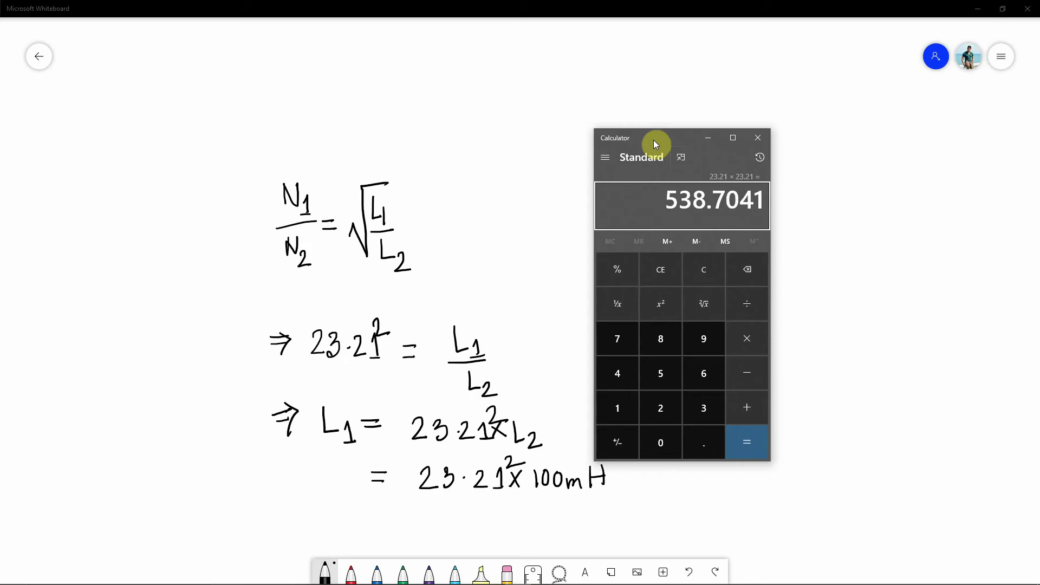
type("*100")
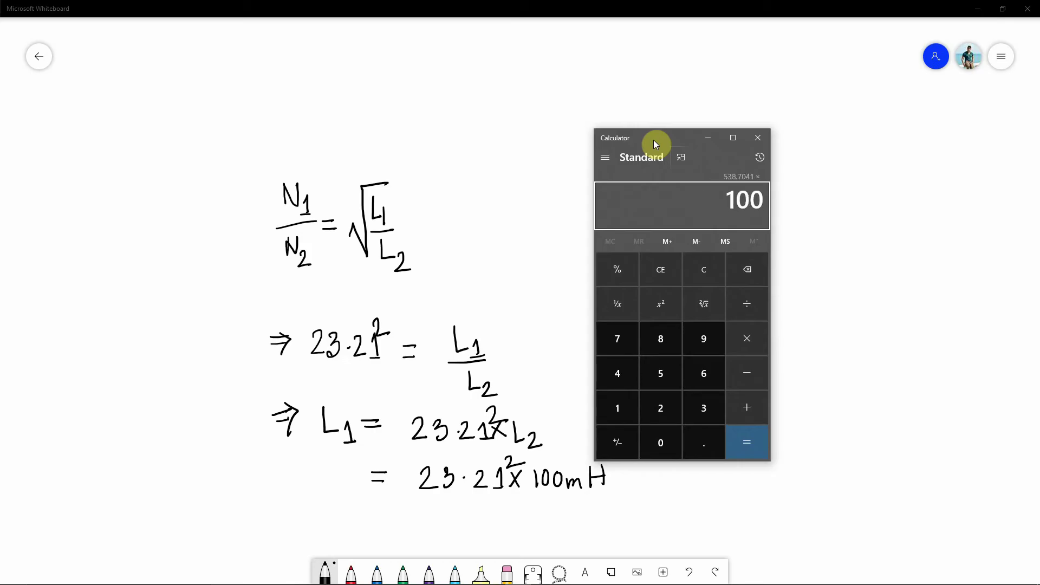
key("Return")
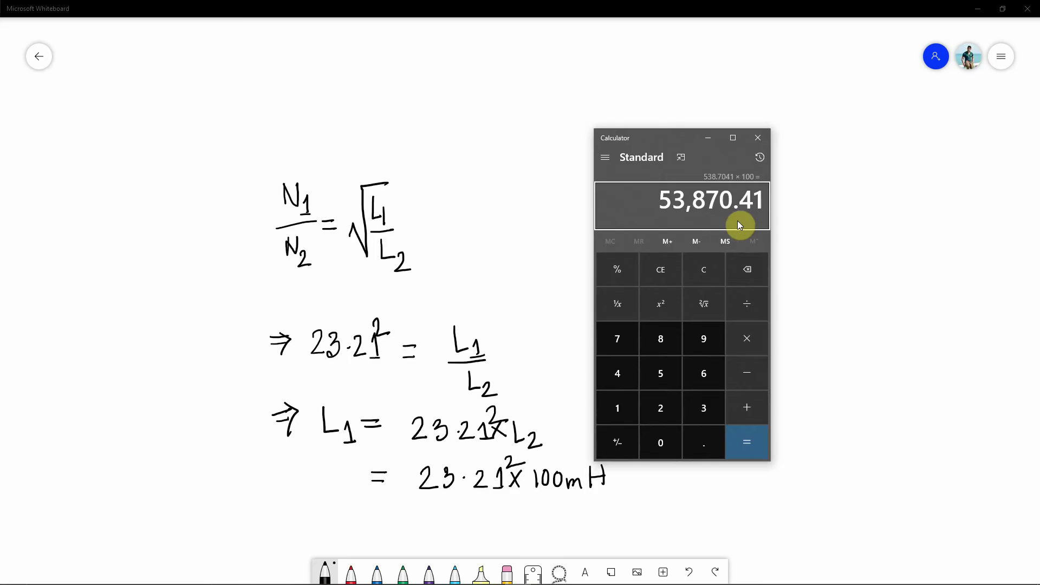
Step: Divide 53870.41 by 1000 to get 53.87041 and start writing '= 53.' on the board
left_click(760, 315)
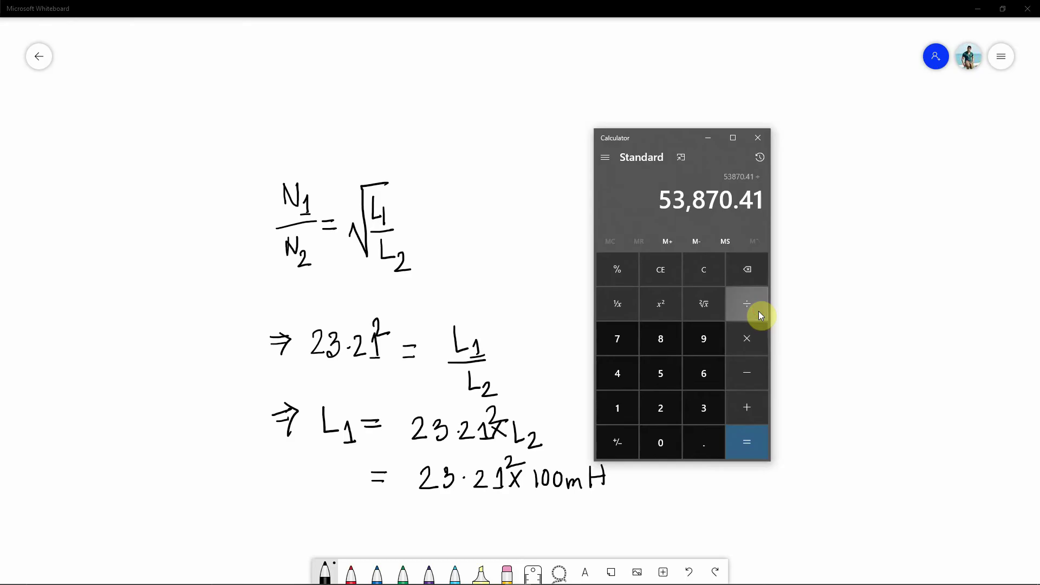
type("100")
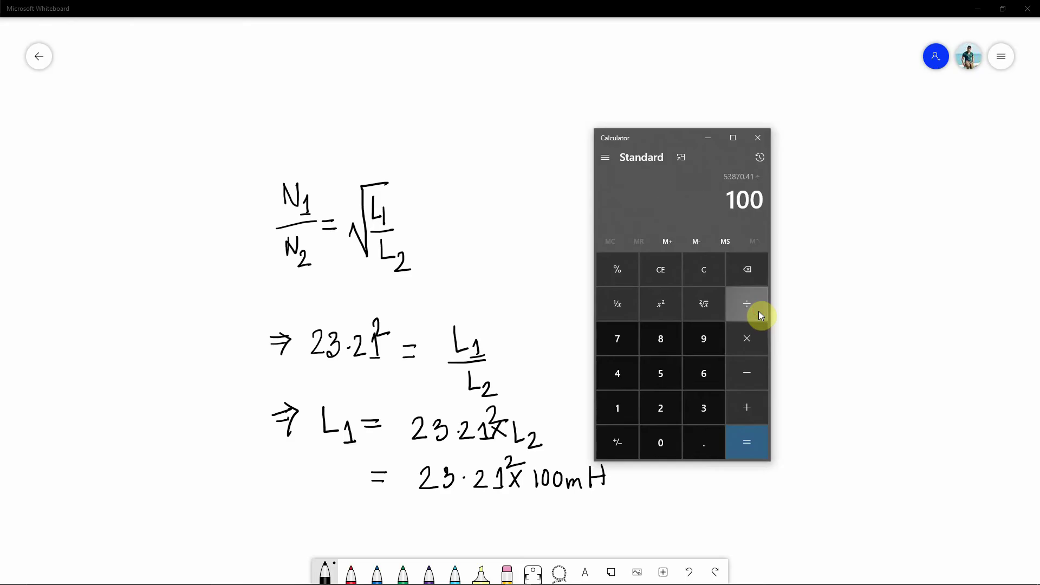
type("041")
key("Return")
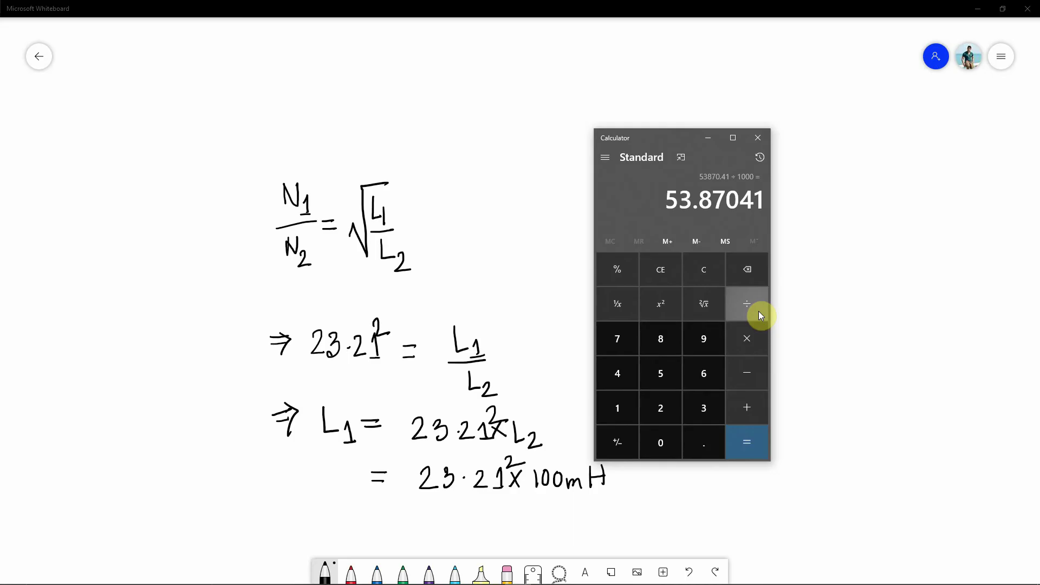
mouse_move(379, 516)
left_mouse_down()
mouse_move(396, 515)
mouse_move(393, 526)
mouse_move(411, 536)
mouse_move(428, 509)
mouse_move(439, 519)
mouse_move(431, 534)
mouse_move(464, 518)
left_mouse_up()
left_click(446, 529)
Step: Complete the result as L1 = 53.87H, then minimize Whiteboard and PowerPoint
mouse_move(467, 515)
left_mouse_down()
mouse_move(478, 514)
mouse_move(476, 536)
mouse_move(502, 532)
mouse_move(502, 521)
left_mouse_up()
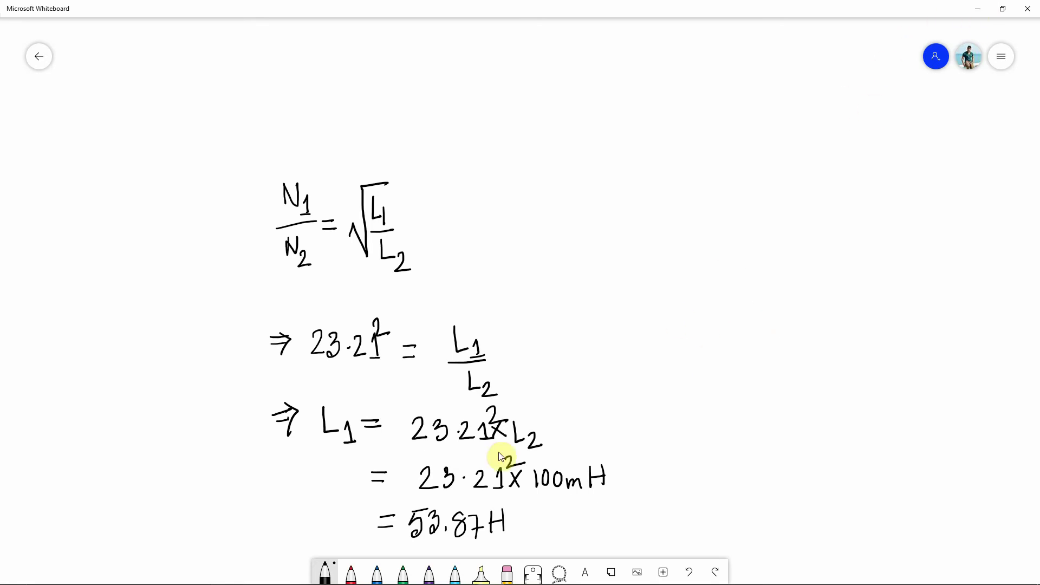
left_click(973, 12)
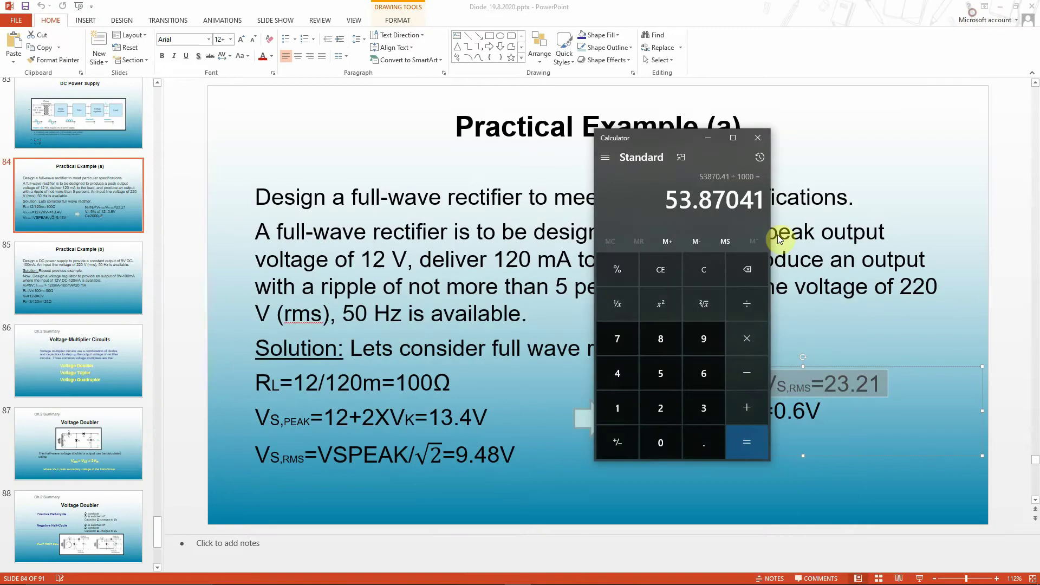
left_click(1003, 8)
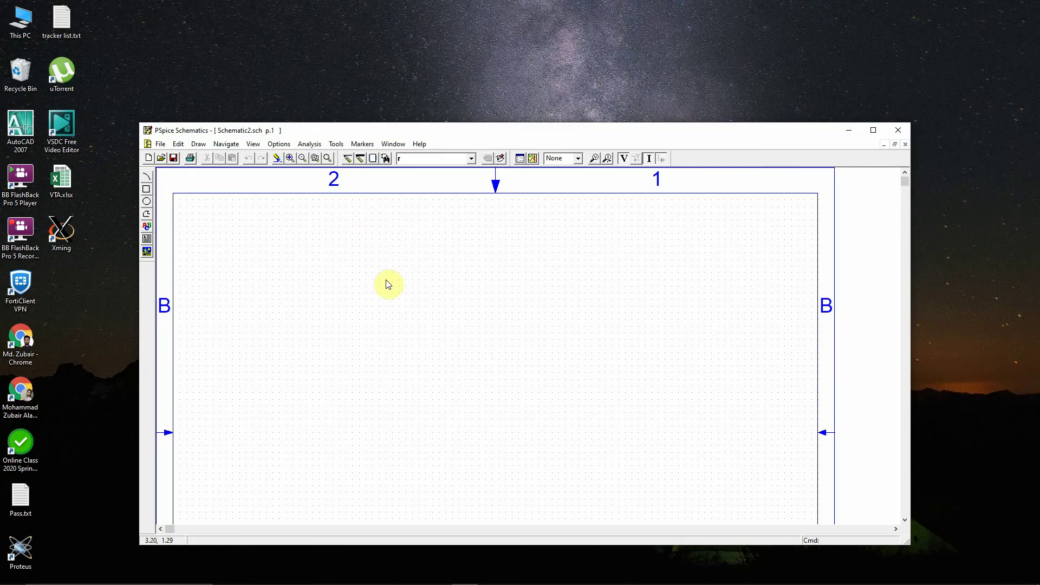
Step: Pick XFRM_LINEAR from the analog.slb library in Get New Part and start placing it
left_click(387, 159)
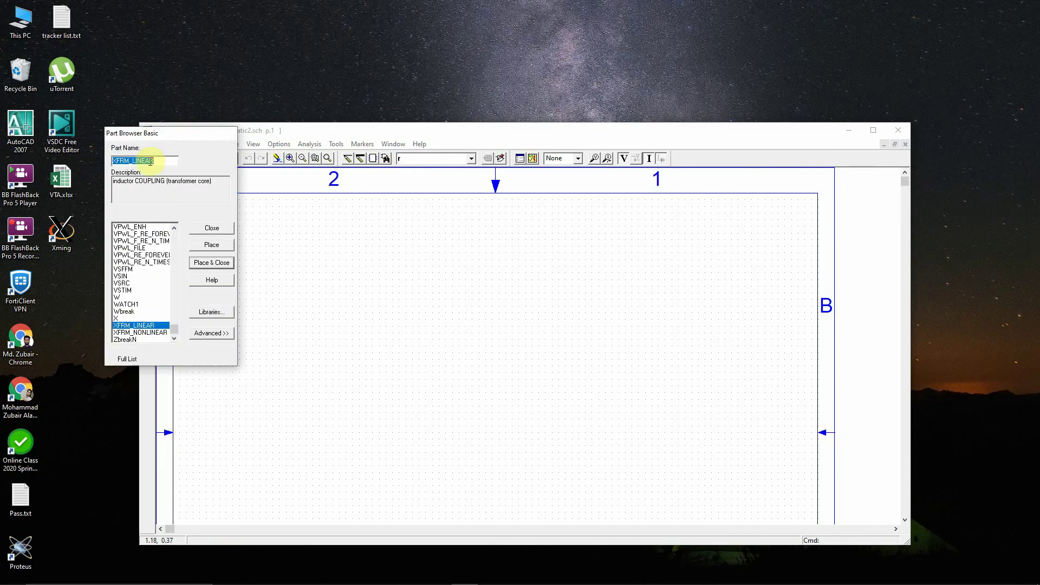
mouse_move(179, 338)
left_mouse_down()
mouse_move(179, 279)
mouse_move(179, 341)
left_mouse_up()
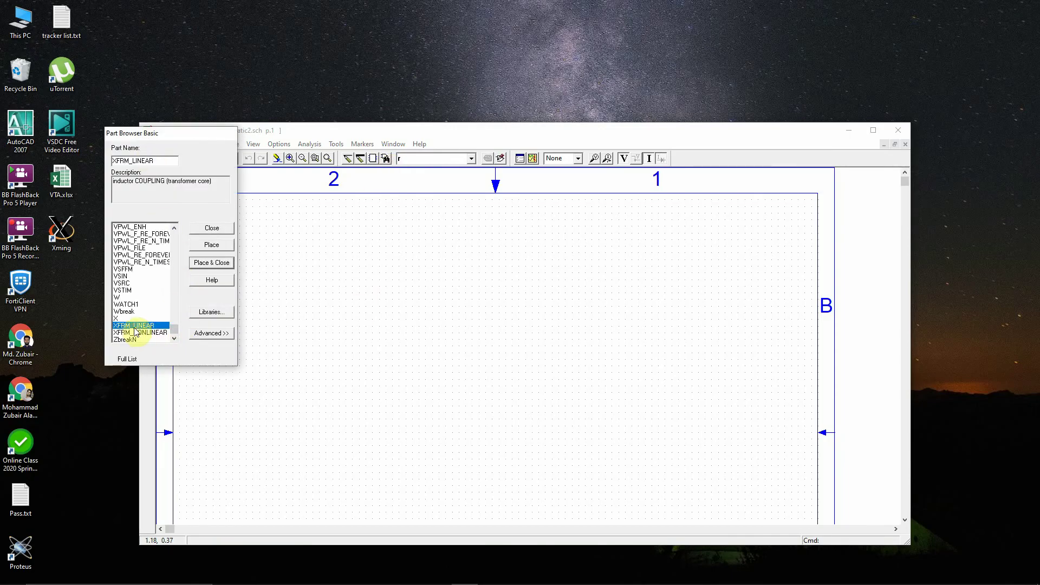
left_click(211, 312)
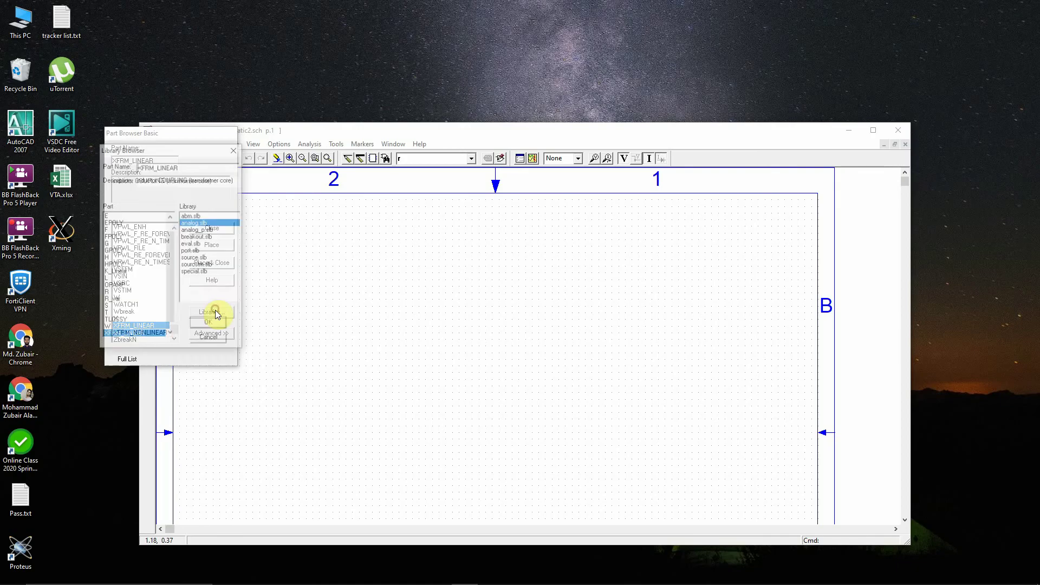
left_click(199, 217)
left_click(201, 222)
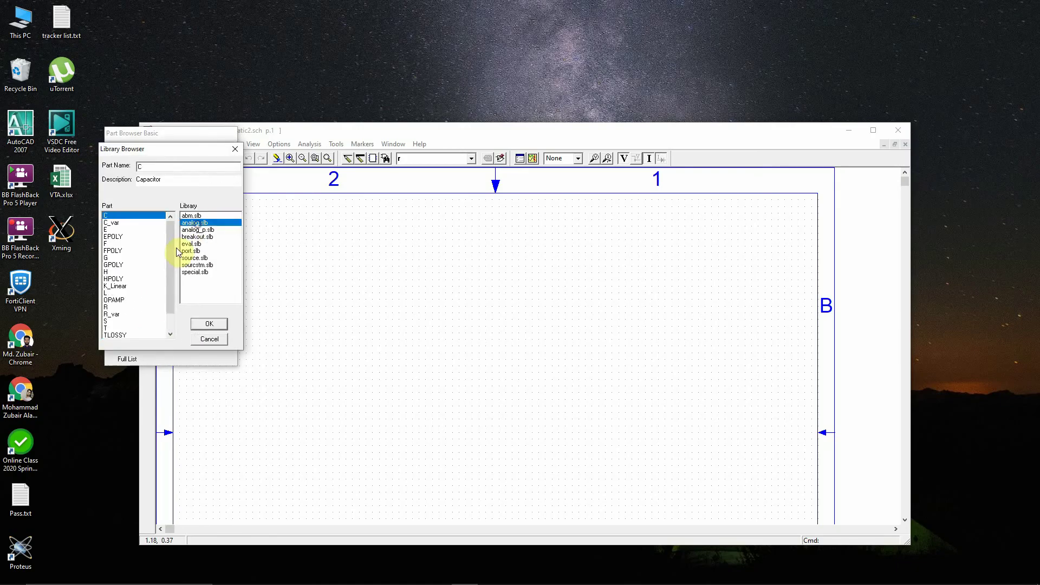
left_click_drag(171, 252, 167, 295)
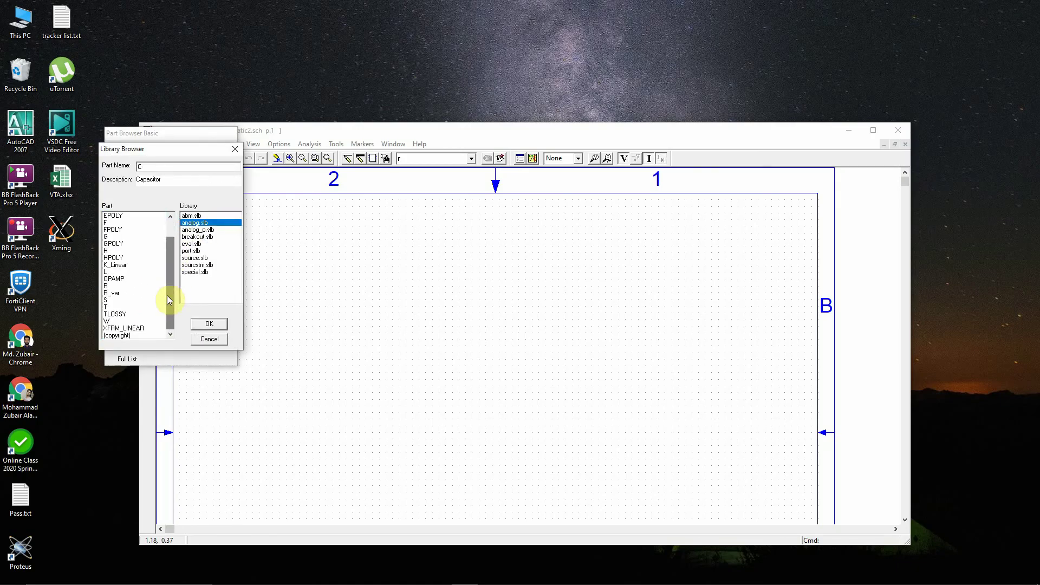
left_click(136, 330)
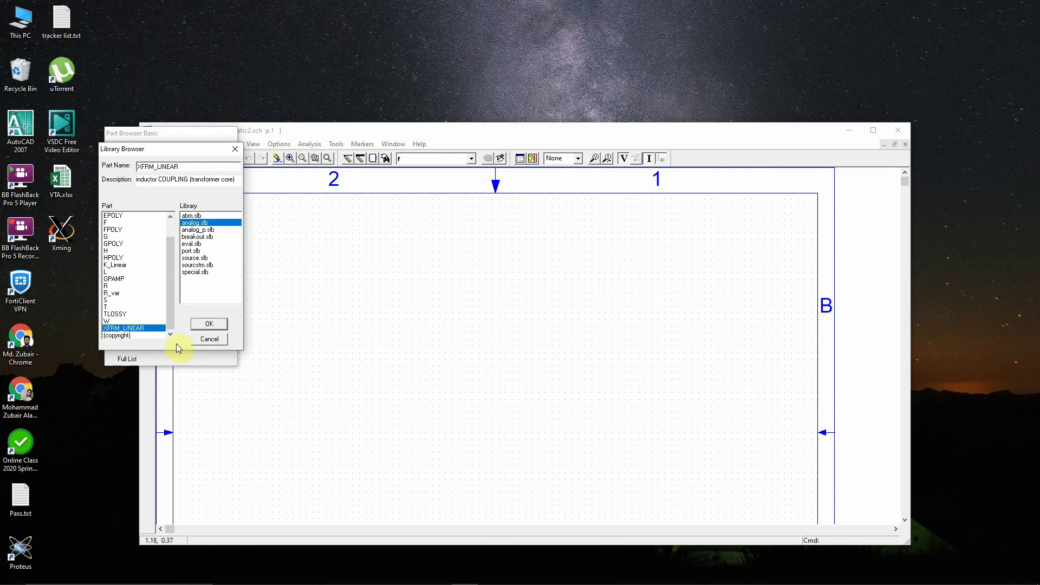
left_click(208, 325)
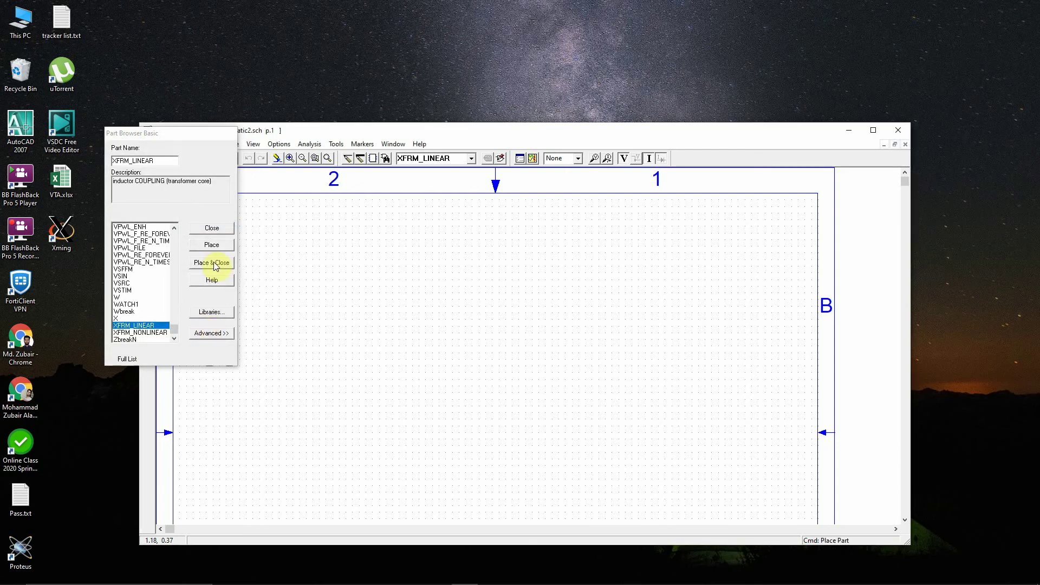
left_click(219, 266)
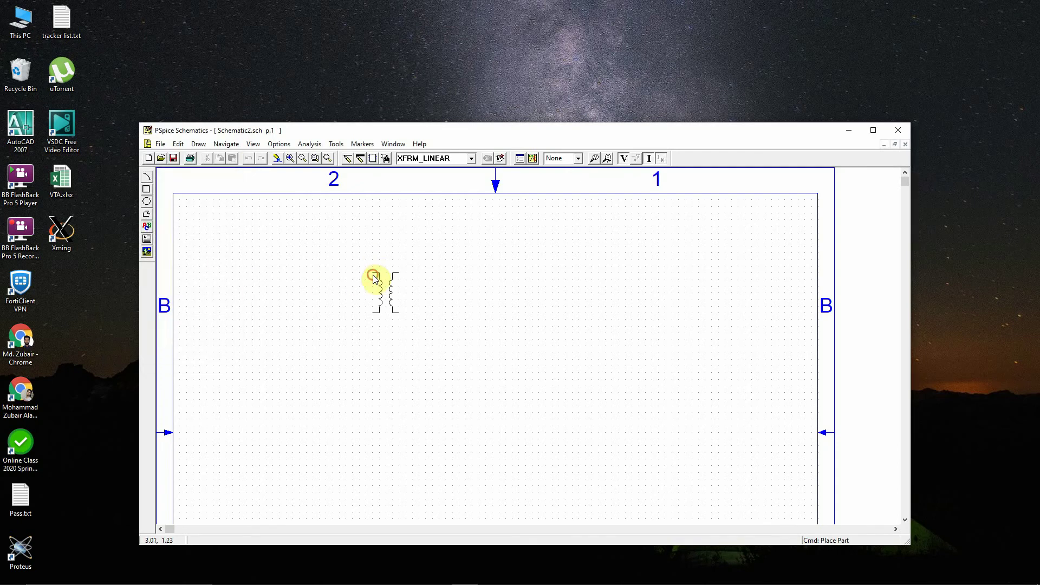
Step: Drop transformer TX1, then place a VSIN sine source V1 to its left
left_click(382, 312)
left_click(433, 158)
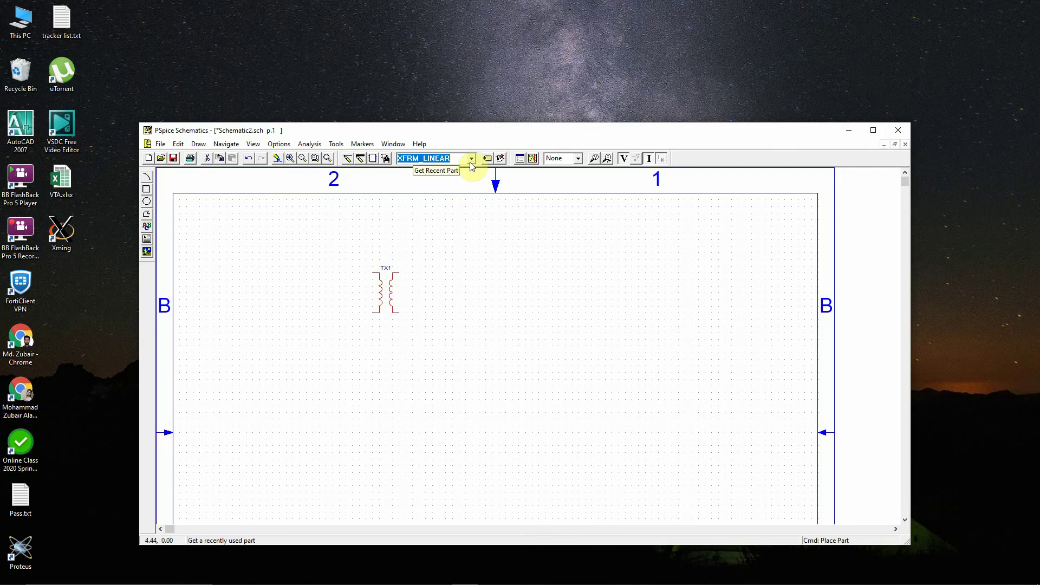
type("vsin")
key("Return")
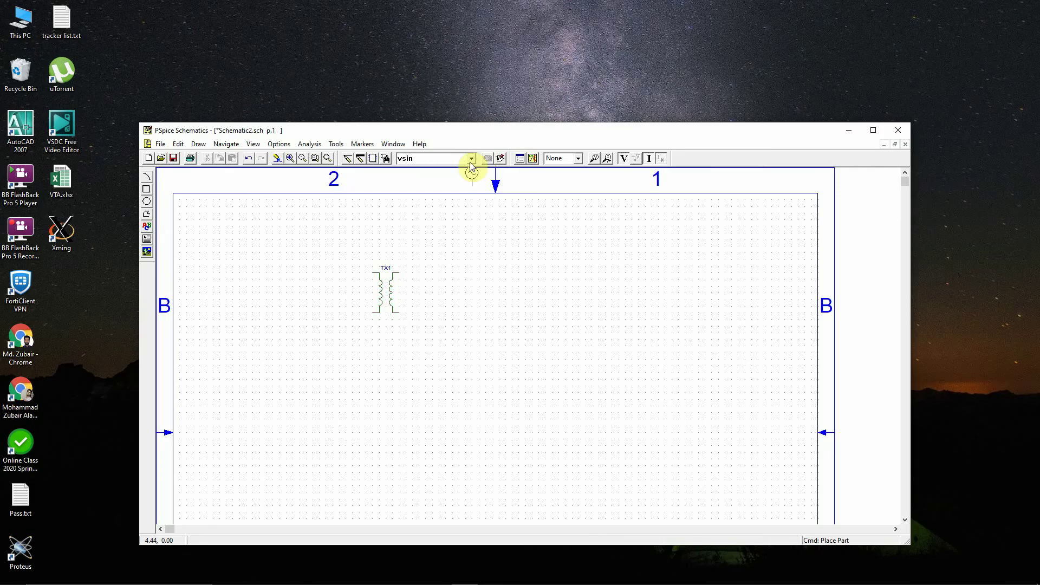
left_click(339, 282)
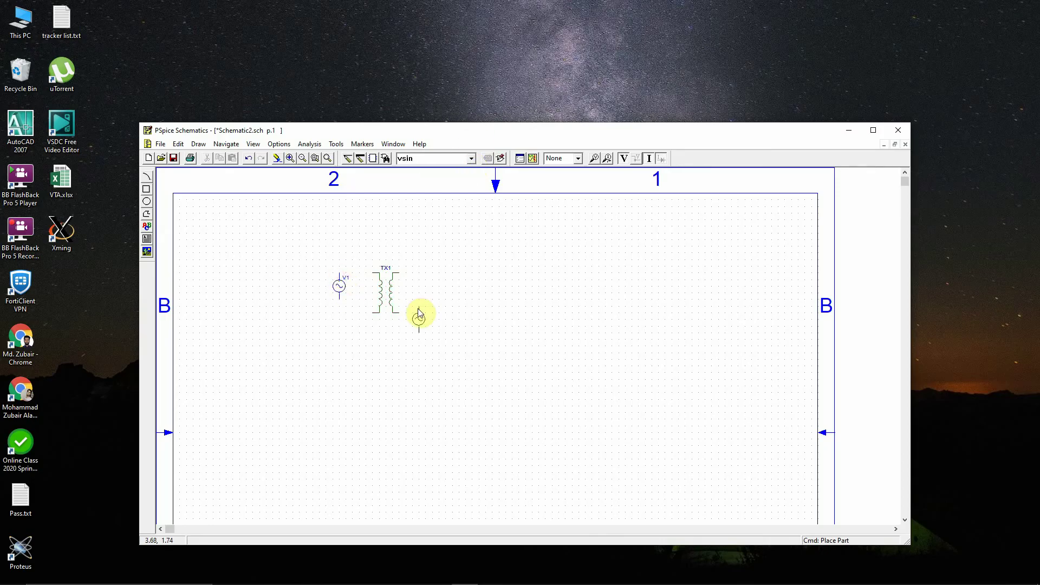
right_click(418, 313)
Step: Place resistor R1, rotated vertical, to the right of the transformer
left_click(451, 158)
type("r")
key("Return")
key("ctrl+r")
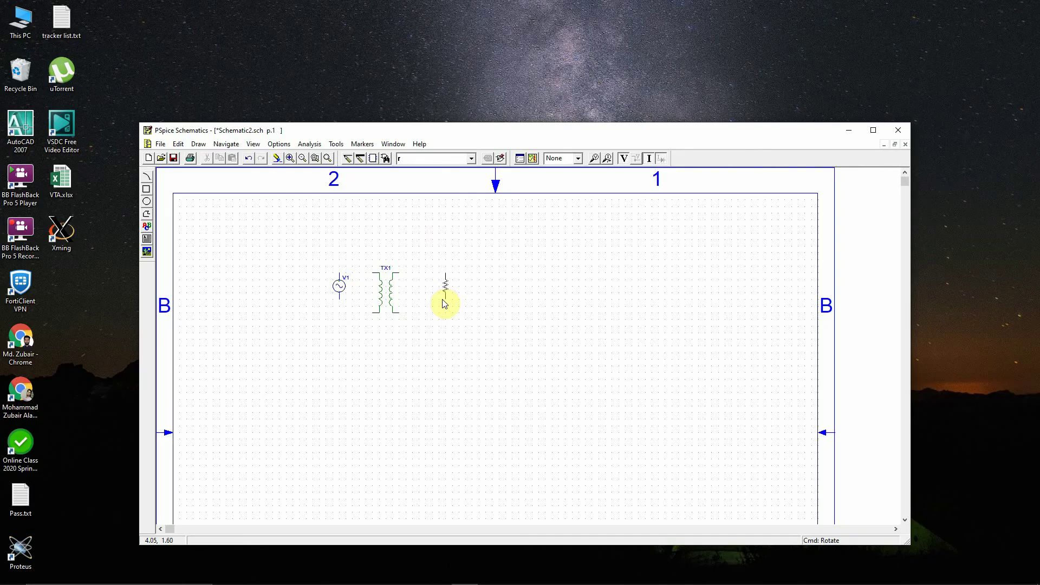
left_click(445, 302)
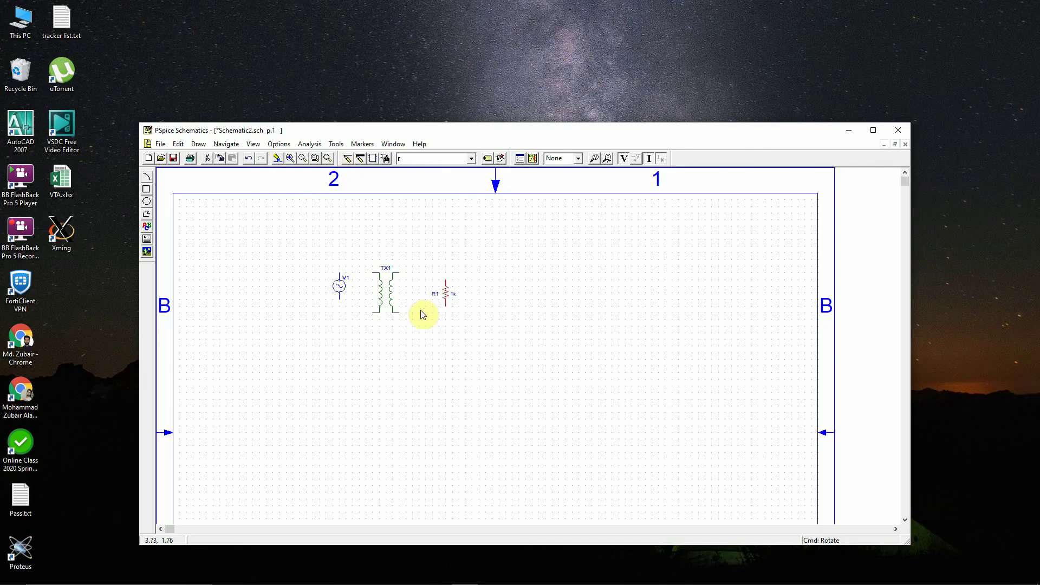
Step: Zoom in and wire V1's top and bottom pins to TX1's primary leads
left_click(289, 158)
left_click(327, 158)
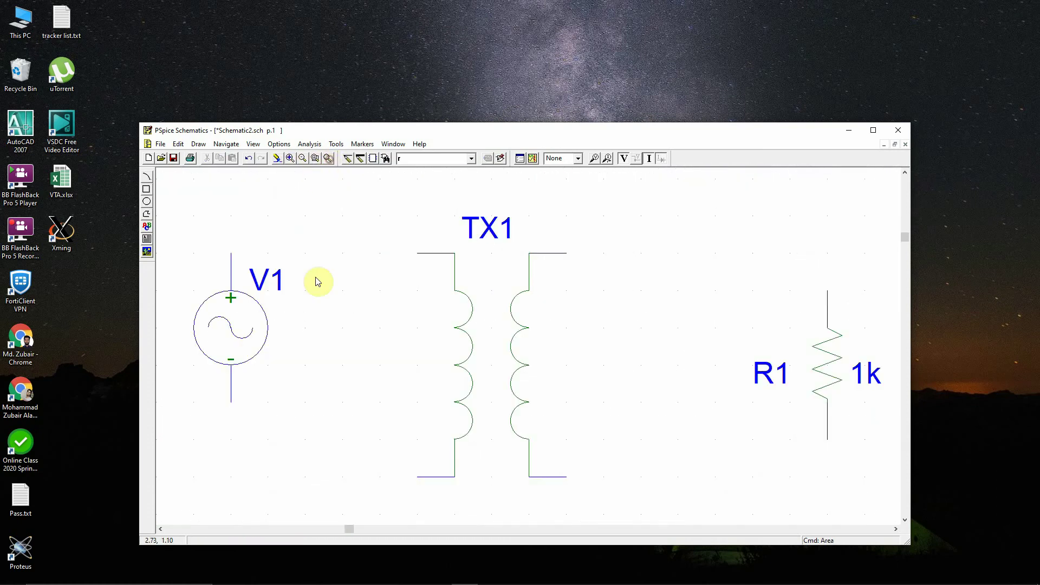
left_click(348, 158)
left_click(231, 253)
double_click(417, 253)
left_click(231, 402)
left_click(231, 477)
double_click(418, 477)
Step: Wire TX1's secondary leads to the top and bottom of R1
left_click(567, 253)
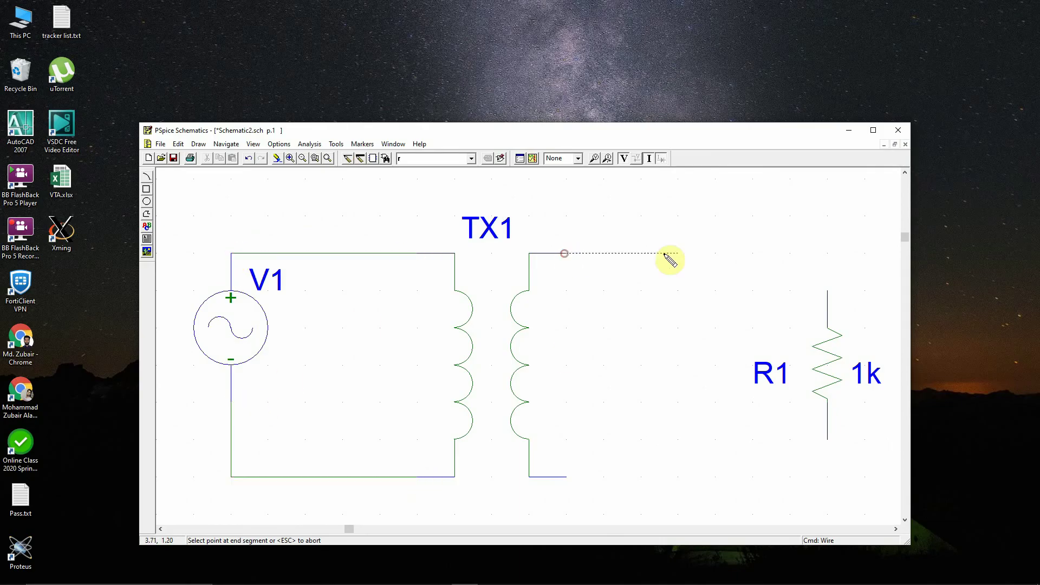
double_click(827, 290)
left_click(828, 440)
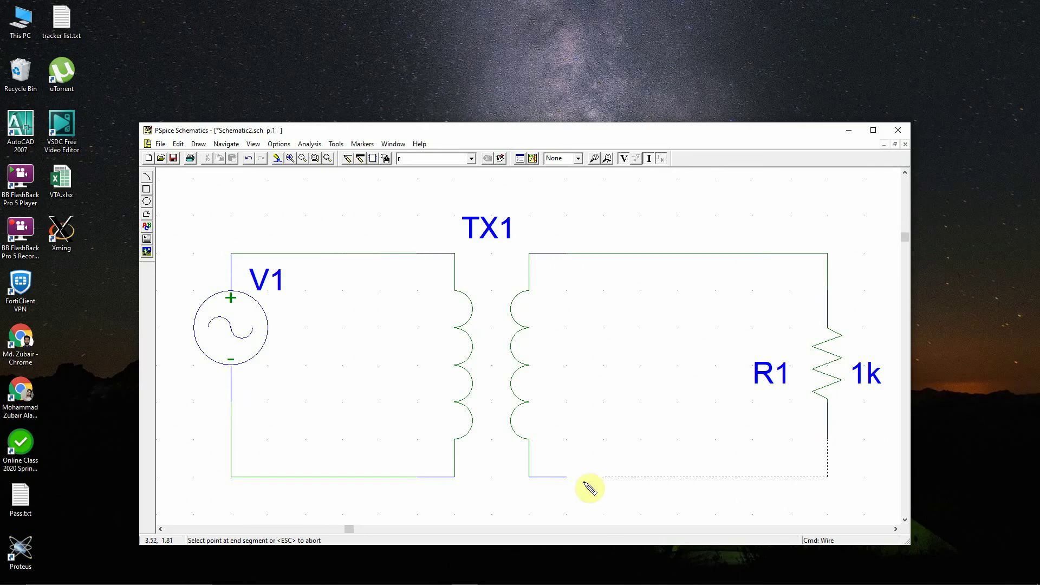
double_click(567, 477)
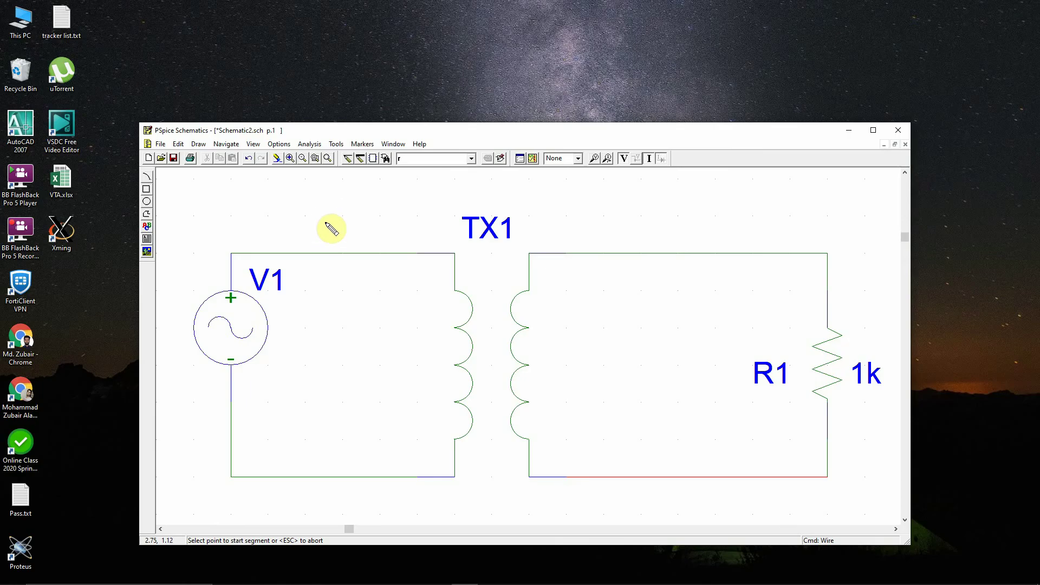
key("Escape")
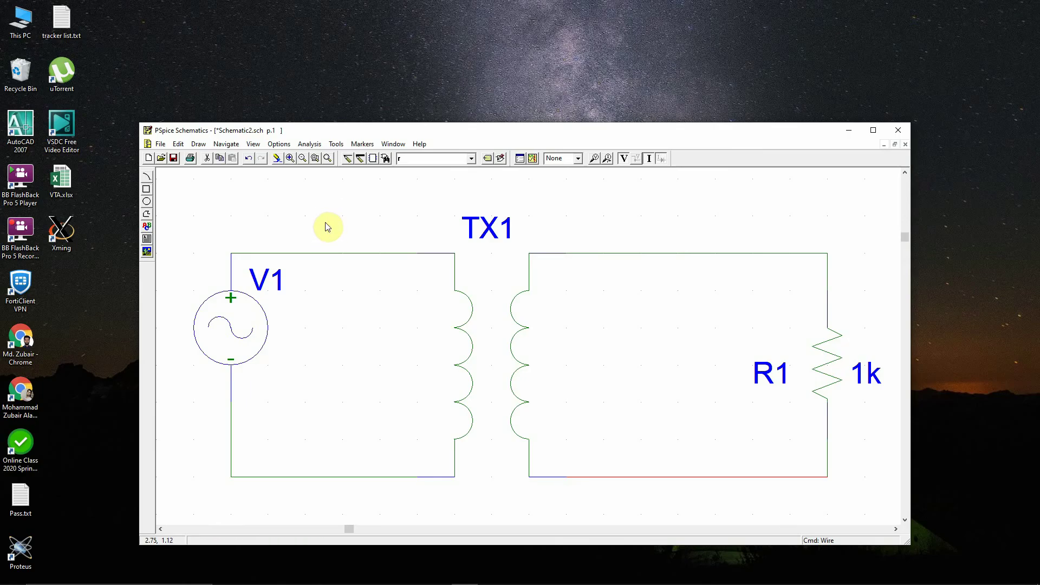
Step: Open TX1's attributes and set COUPLING to 1
double_click(470, 367)
left_click(442, 319)
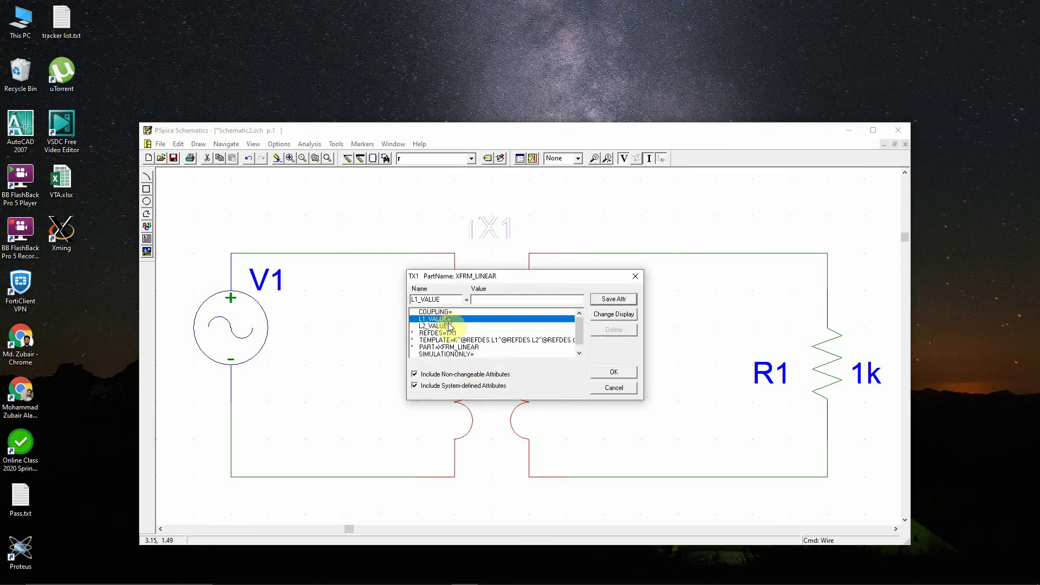
left_click(449, 313)
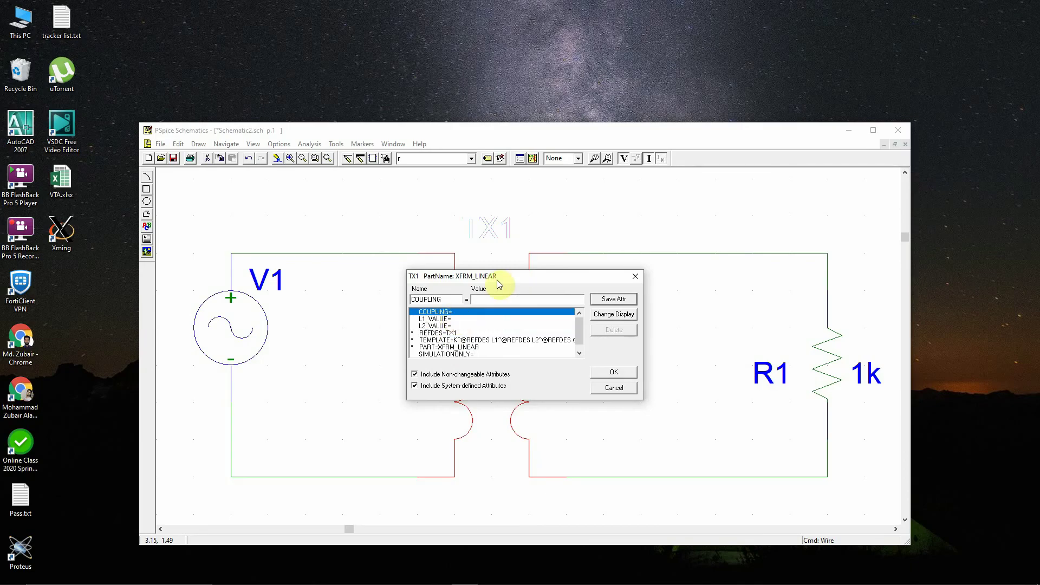
left_click_drag(496, 277, 539, 297)
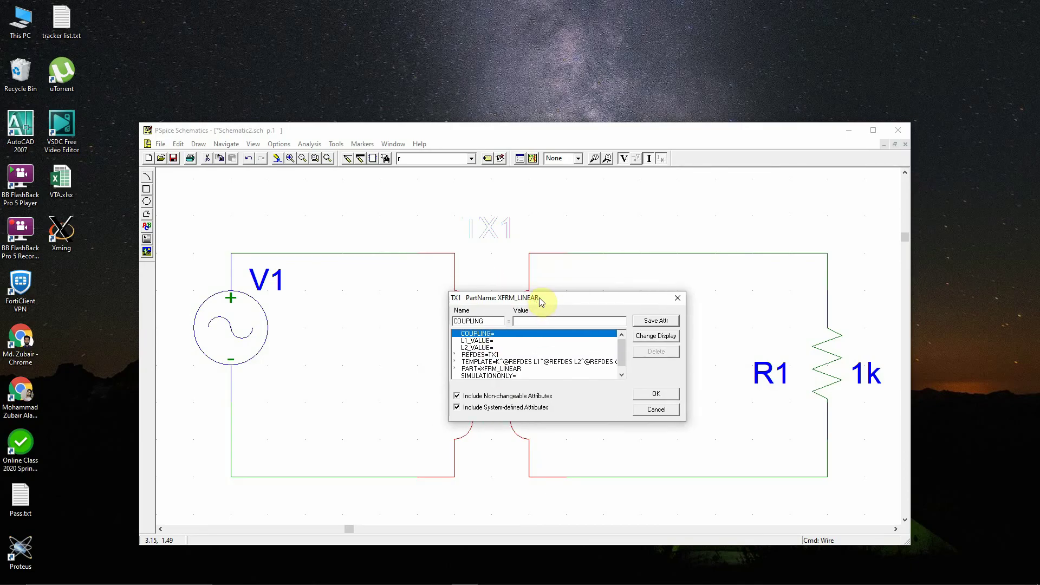
left_click_drag(559, 304, 505, 329)
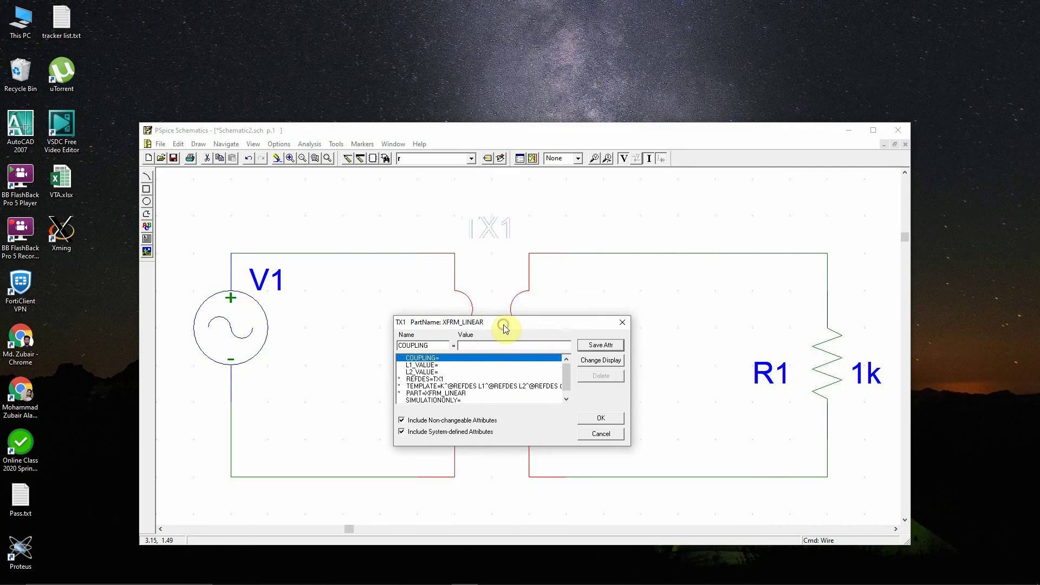
left_click(481, 346)
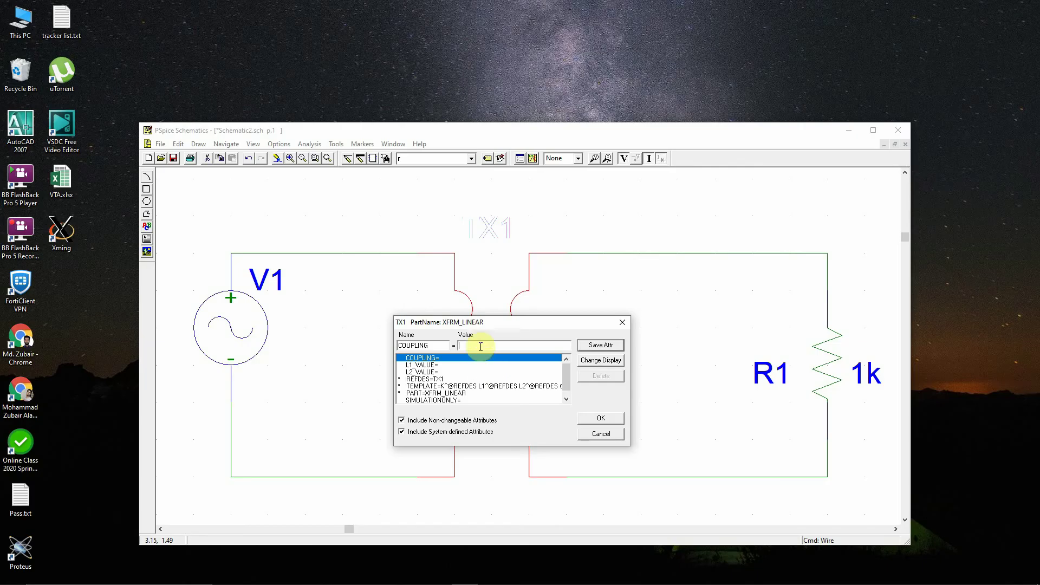
type("1")
Step: Set the secondary inductance L2_VALUE to 0.1
left_click(453, 366)
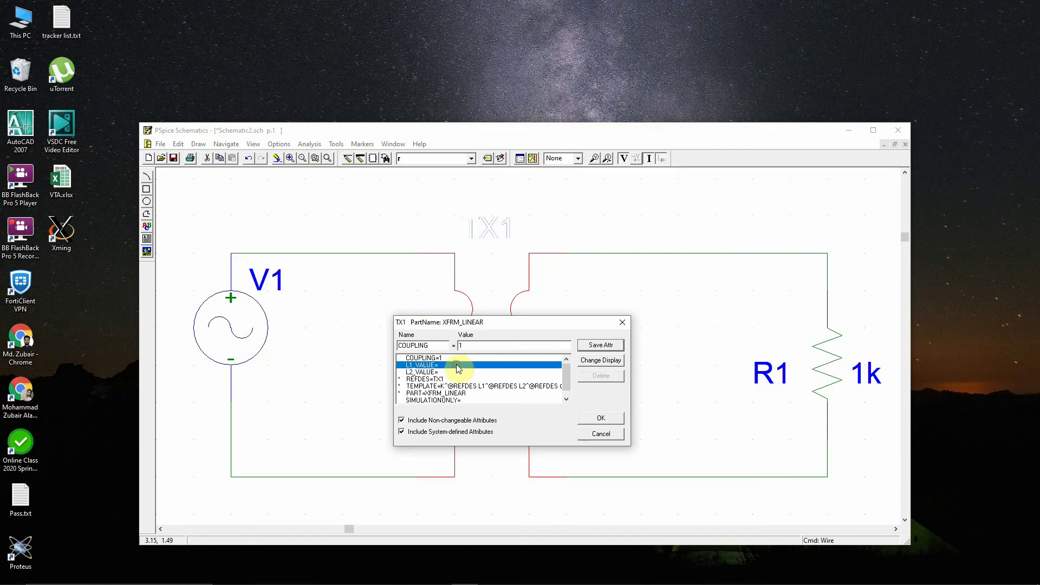
left_click(453, 373)
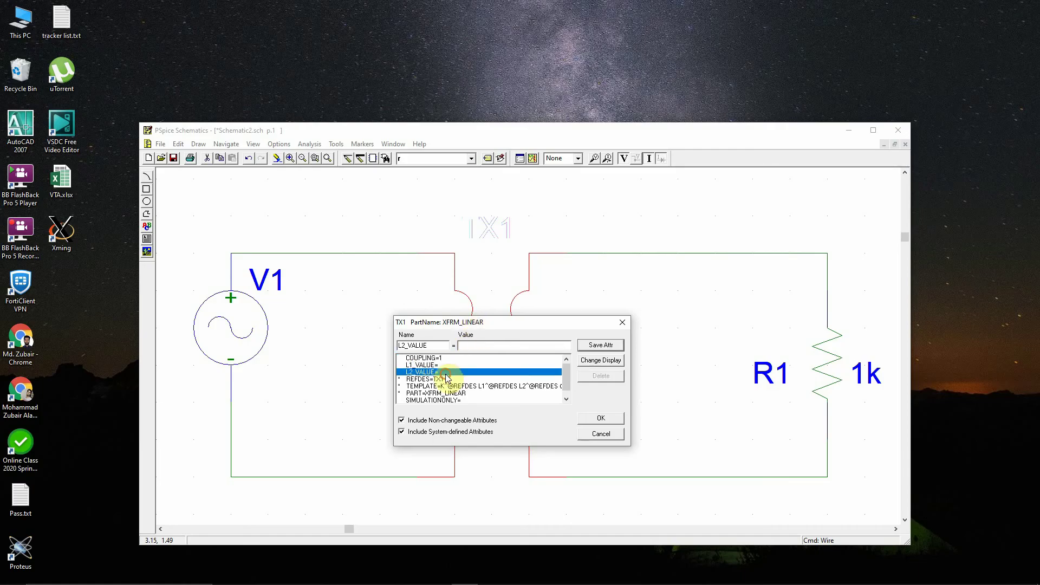
left_click(438, 365)
left_click(443, 373)
left_click(482, 346)
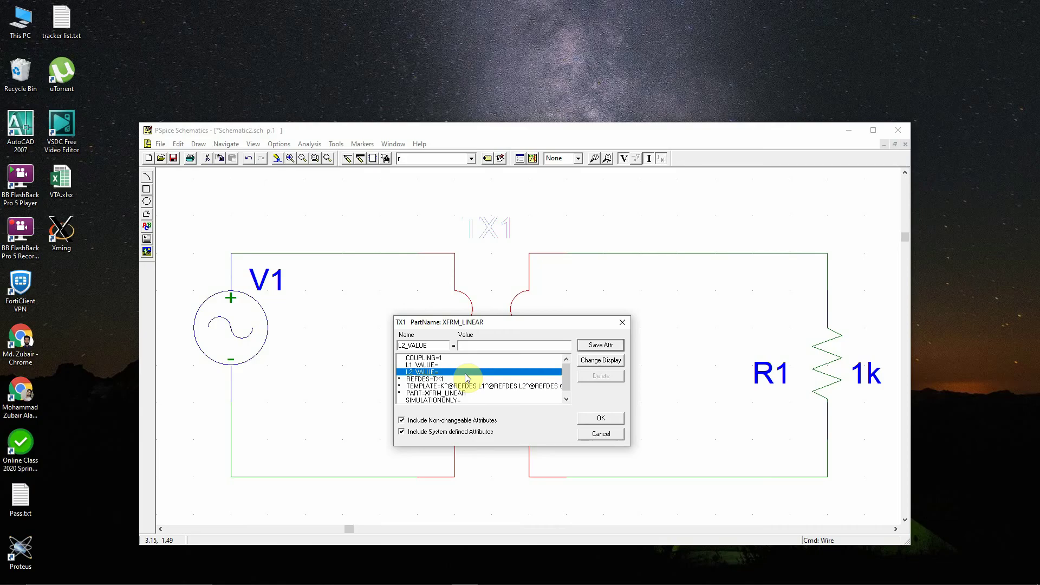
left_click(493, 345)
type("0")
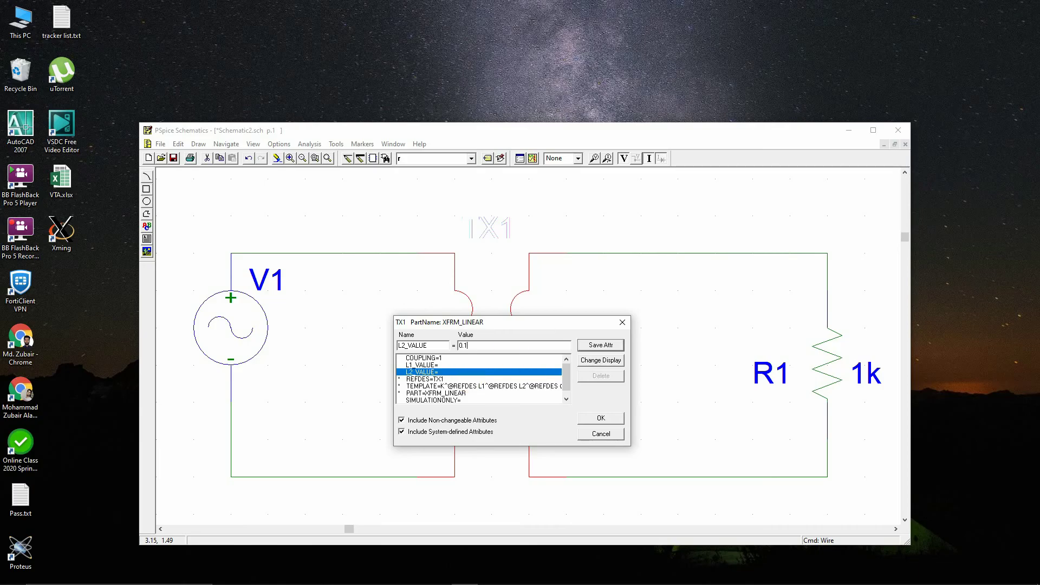
type(".1")
key("Return")
Step: Set the primary inductance L1_VALUE to 53.87 and confirm the attributes
left_click(436, 366)
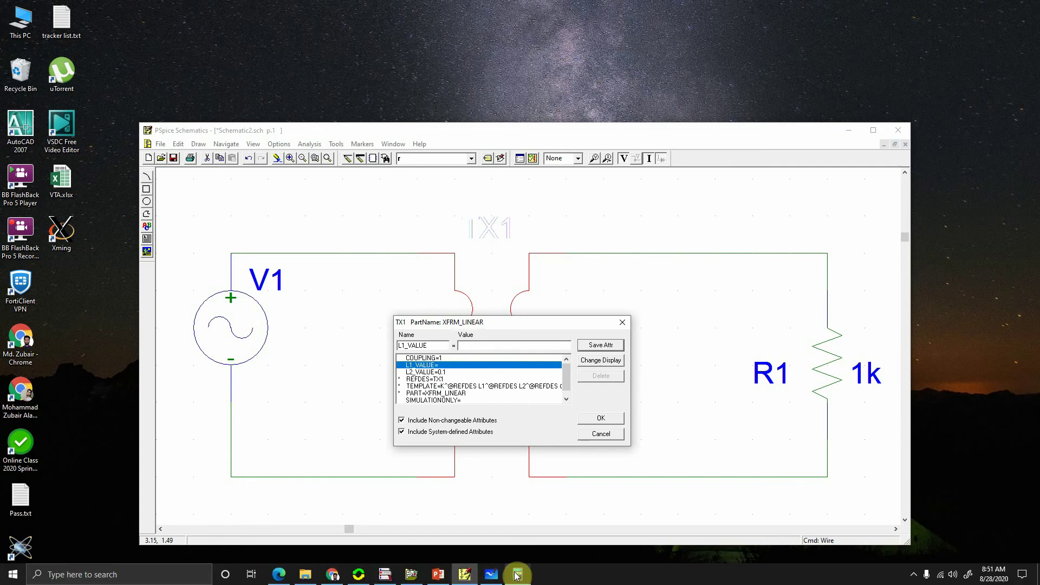
left_click(518, 575)
left_click(494, 394)
left_click(477, 345)
type("53.87")
key("Return")
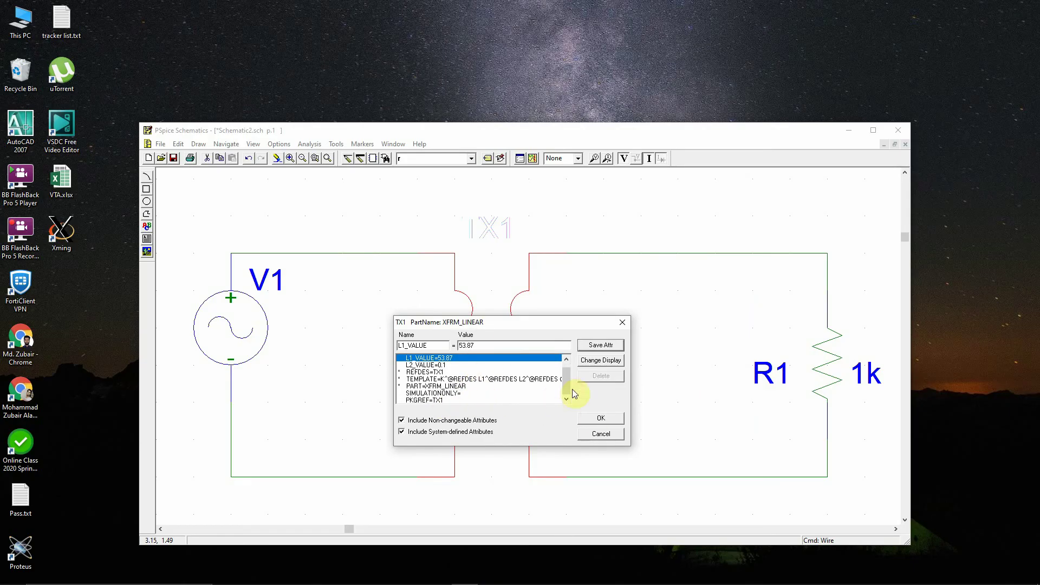
left_click(600, 419)
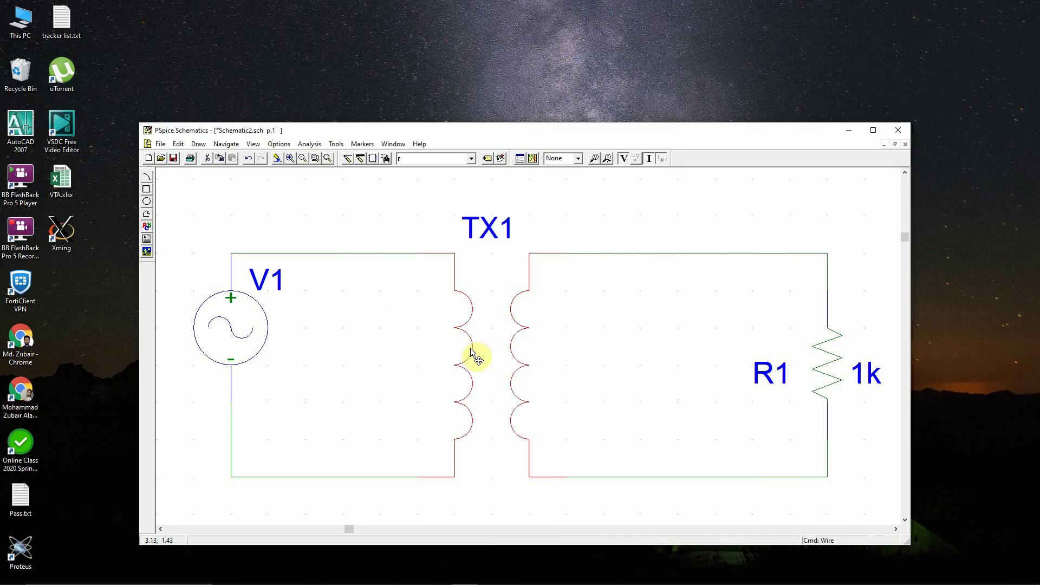
Step: Enter V1's sine attributes VAMPL=232, FREQ=50 and VOFF=0, and apply them
double_click(237, 332)
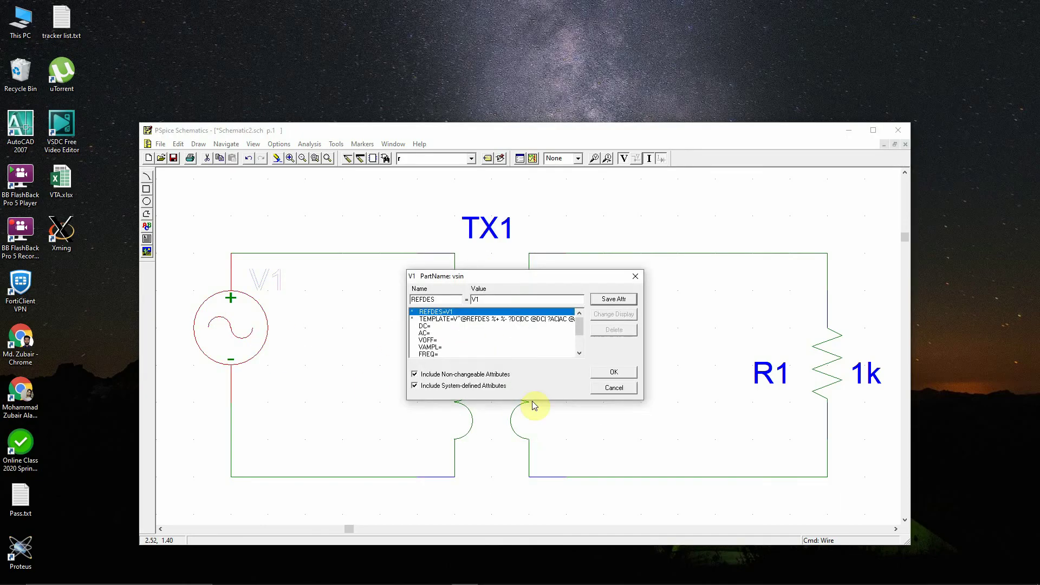
left_click(435, 346)
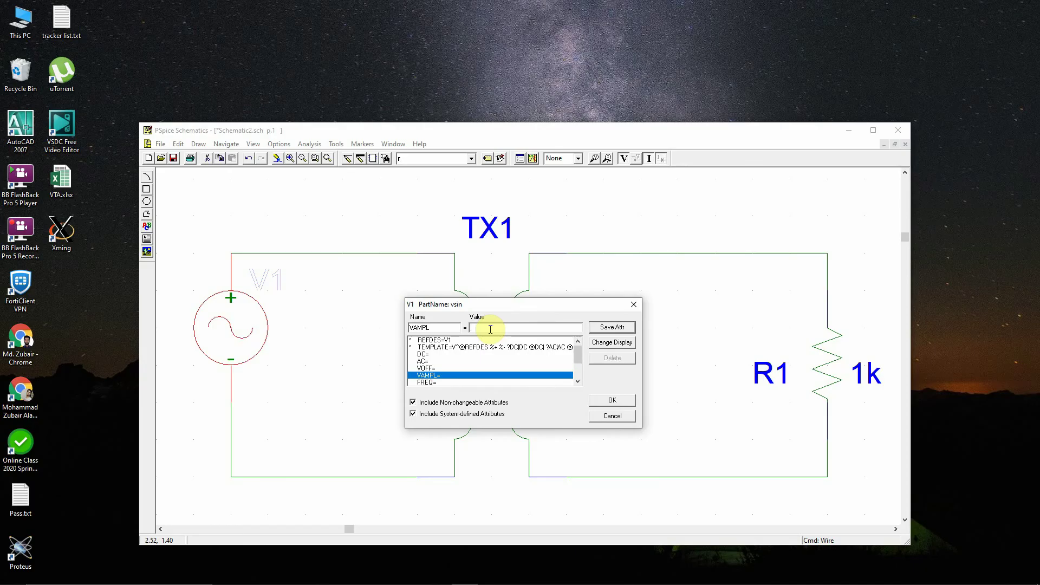
type("232")
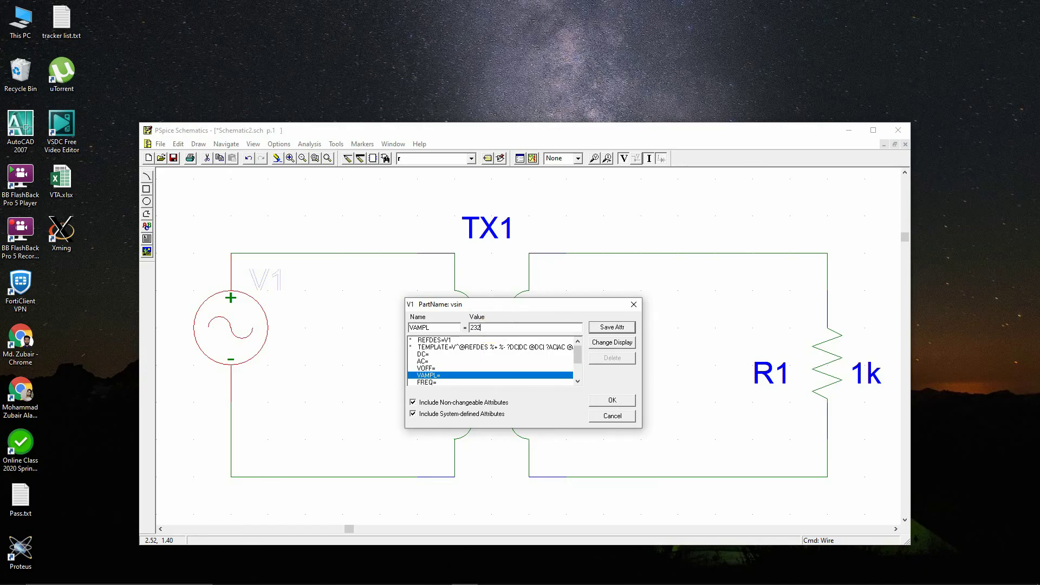
key("Return")
left_click(449, 382)
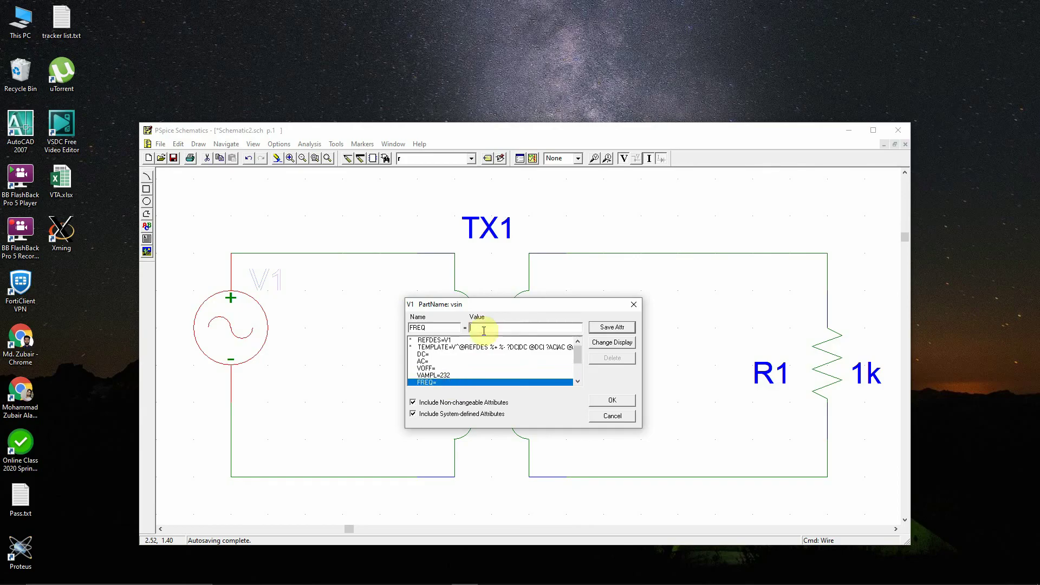
type("50")
key("Return")
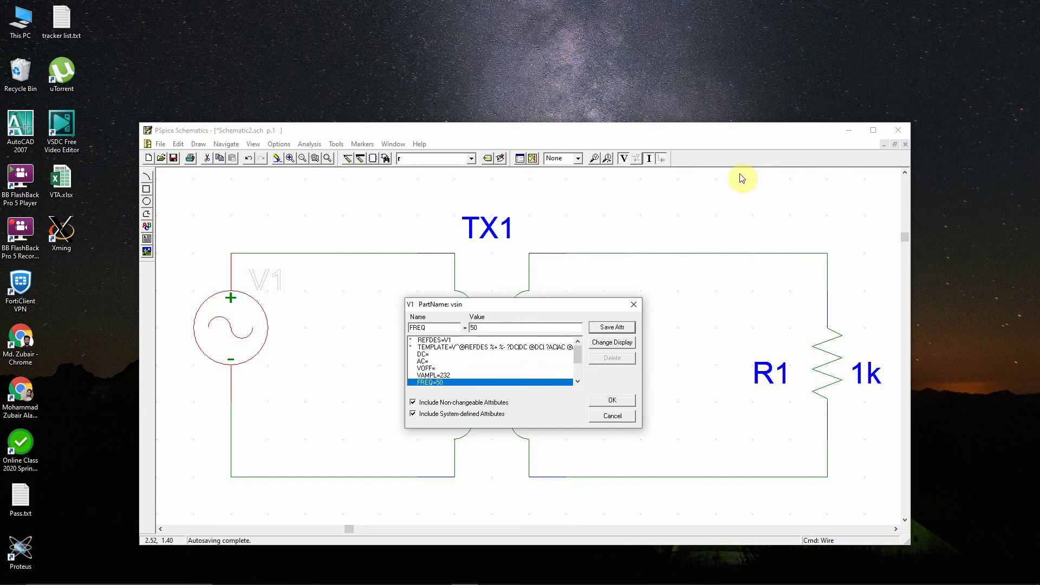
left_click(440, 368)
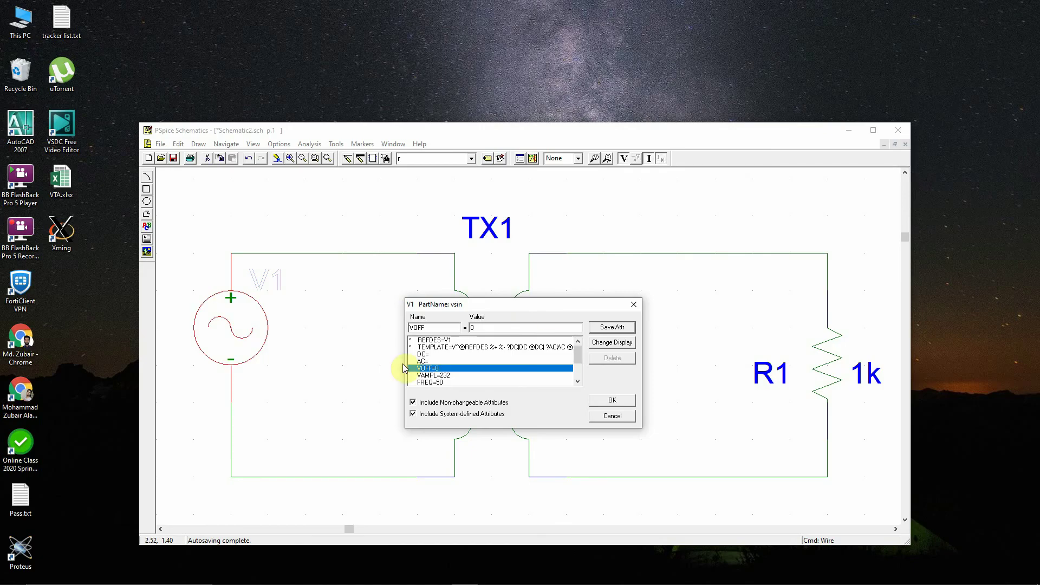
left_click(426, 360)
scroll(487, 374, "down", 2)
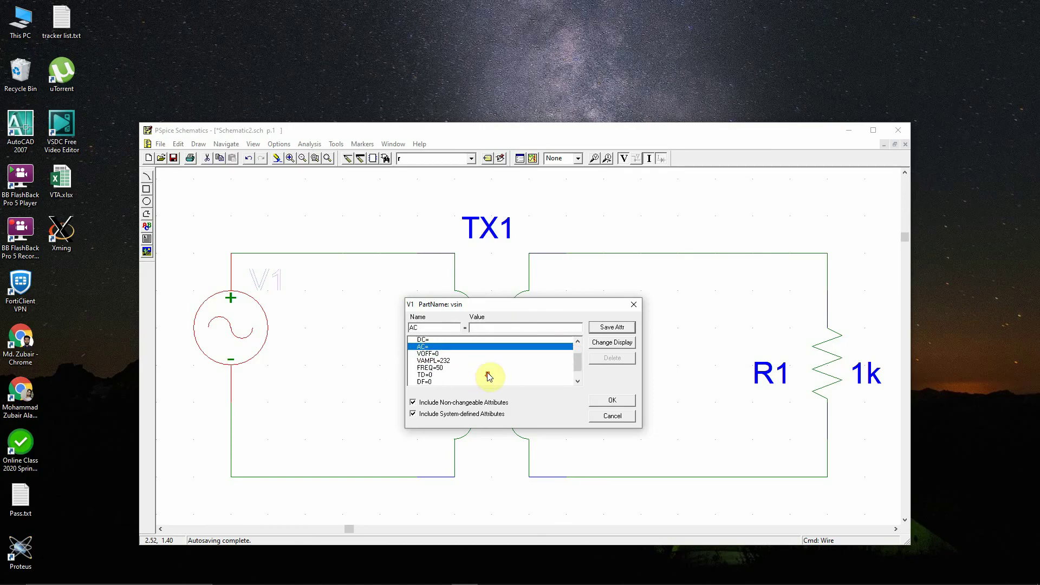
scroll(503, 371, "up", 2)
left_click(625, 403)
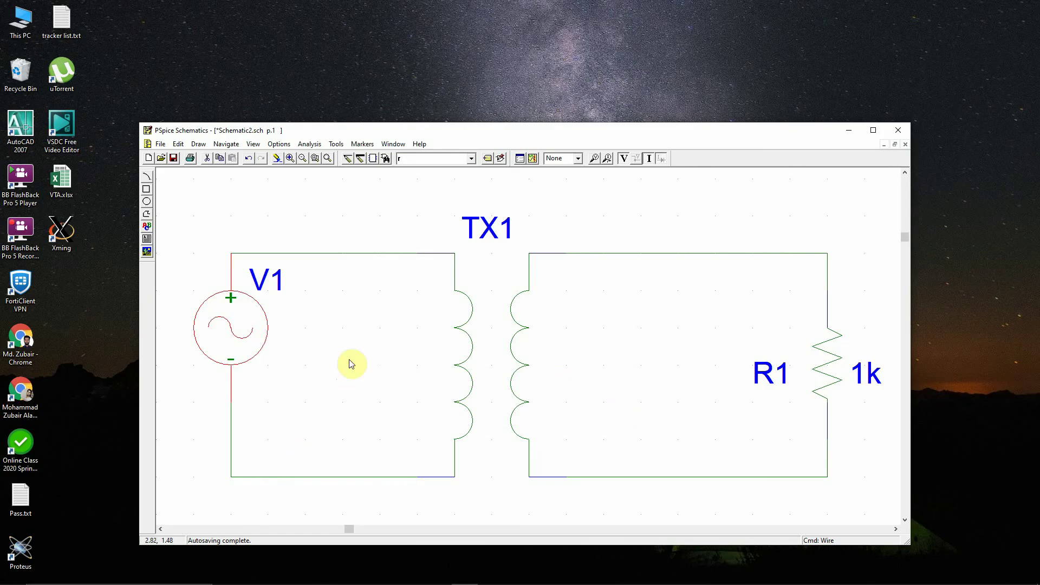
Step: Place a GND_EARTH ground from port.slb on the wire corner below V1
left_click(387, 159)
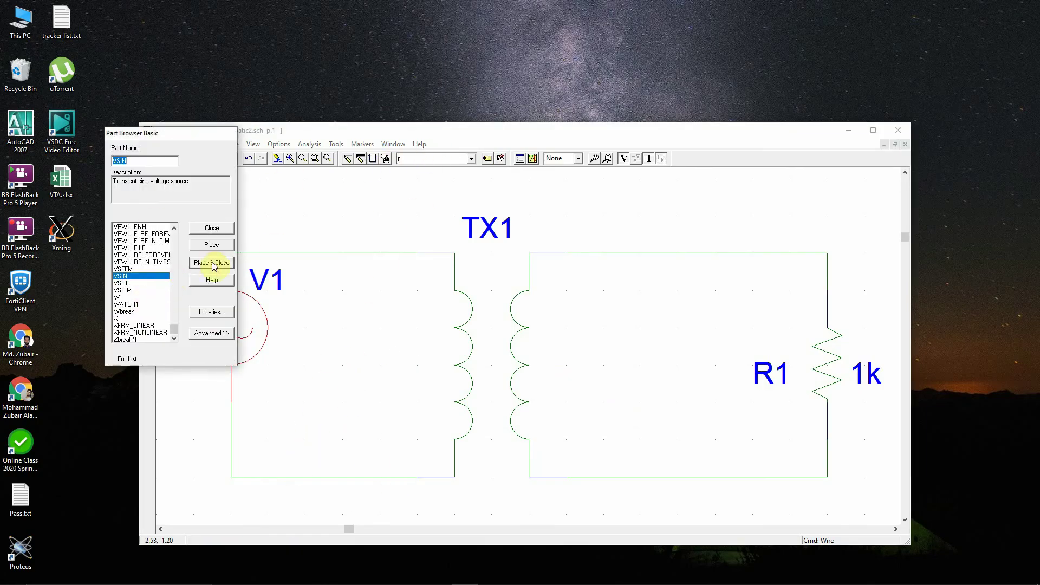
left_click(211, 313)
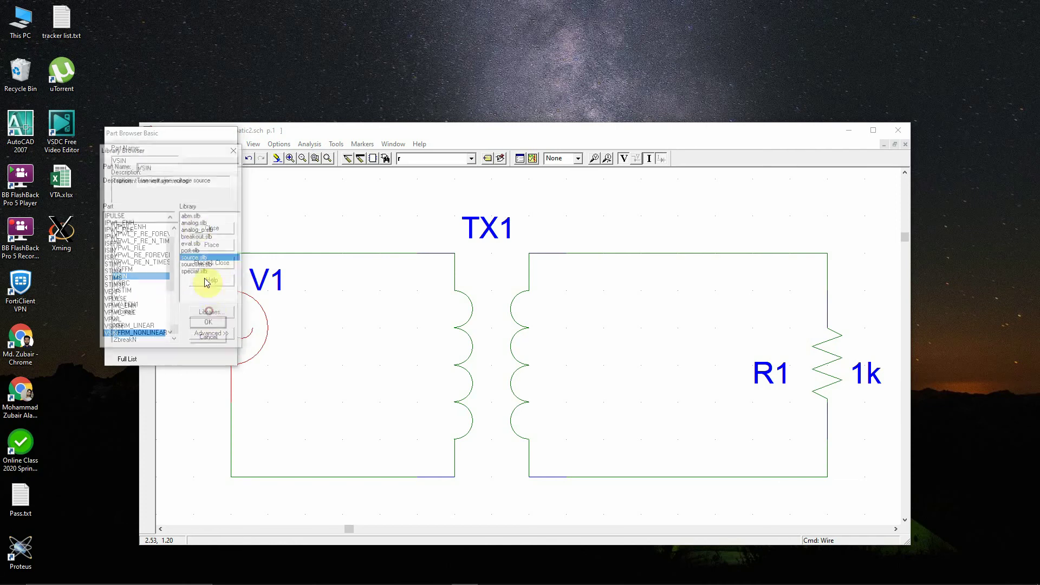
left_click(201, 226)
left_click(191, 251)
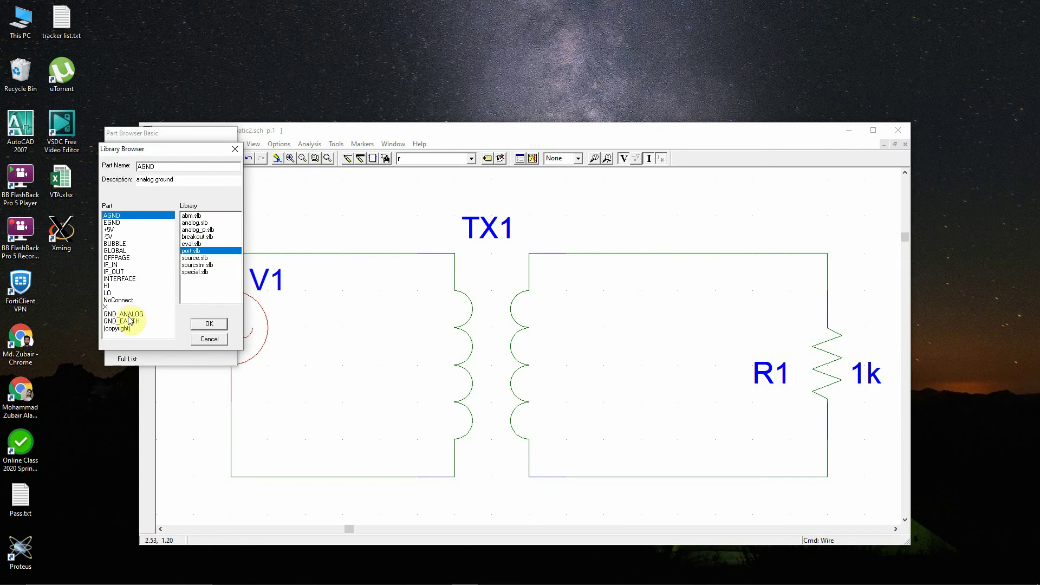
left_click(134, 321)
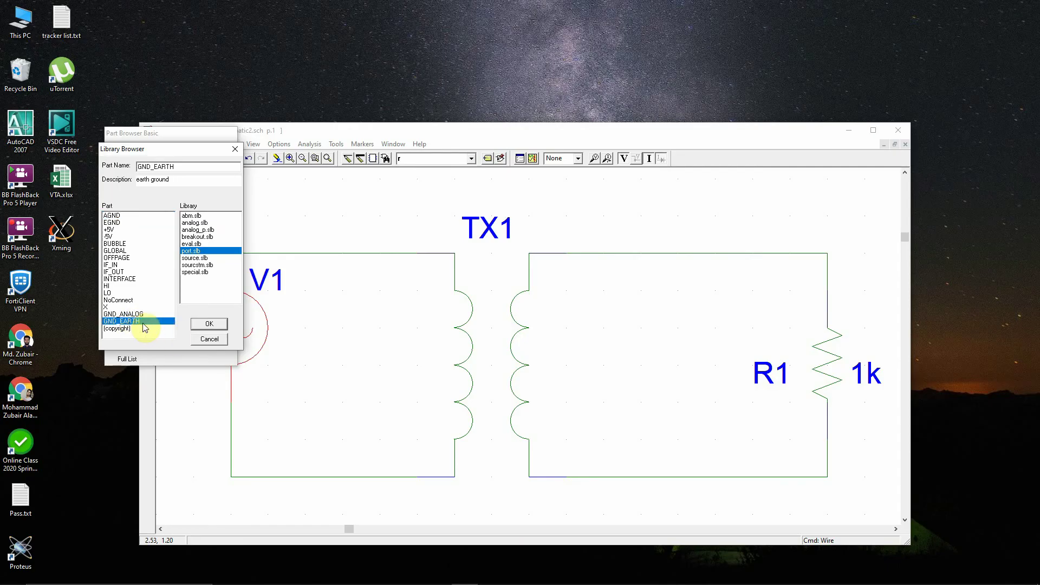
left_click(204, 324)
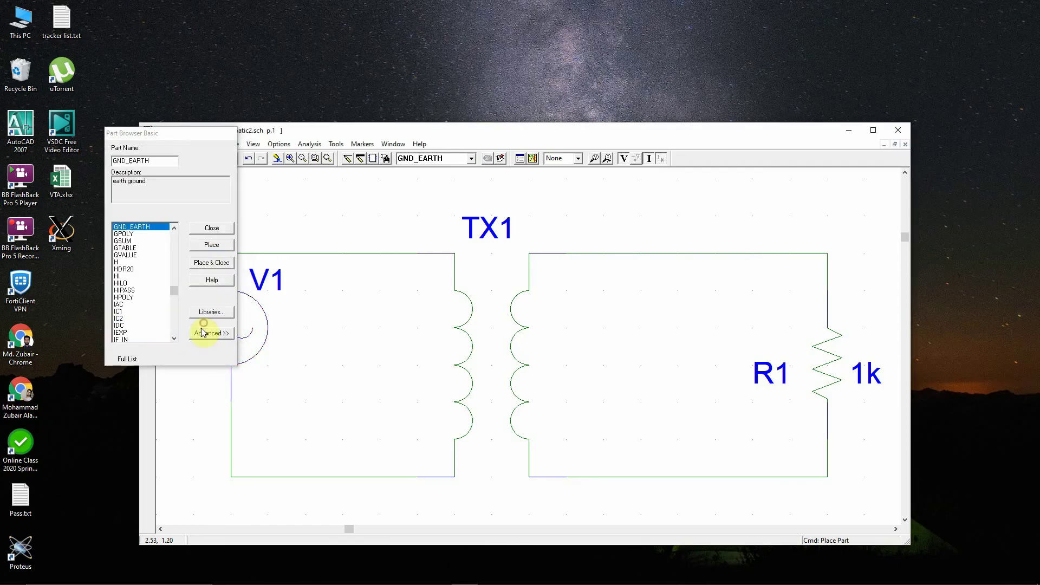
left_click(211, 263)
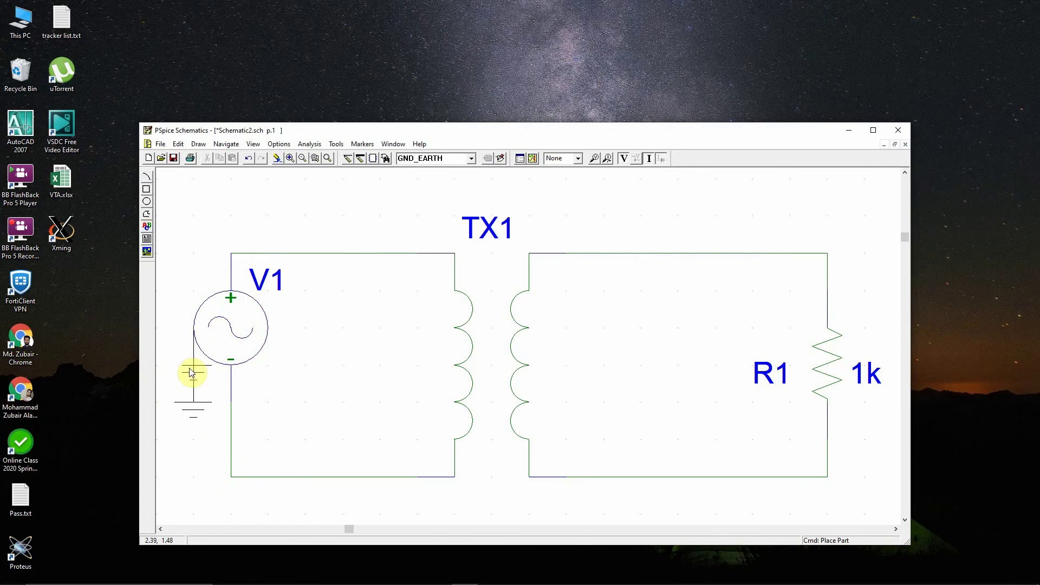
left_click(231, 454)
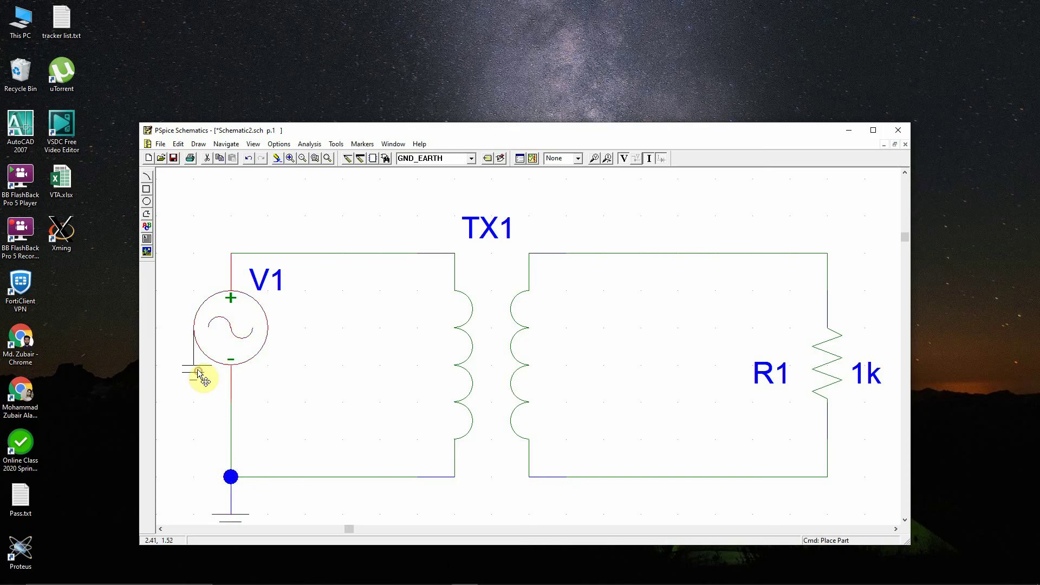
key("Escape")
Step: Put voltage markers on V1's and R1's top wires, then bring up Analysis Setup
left_click(328, 157)
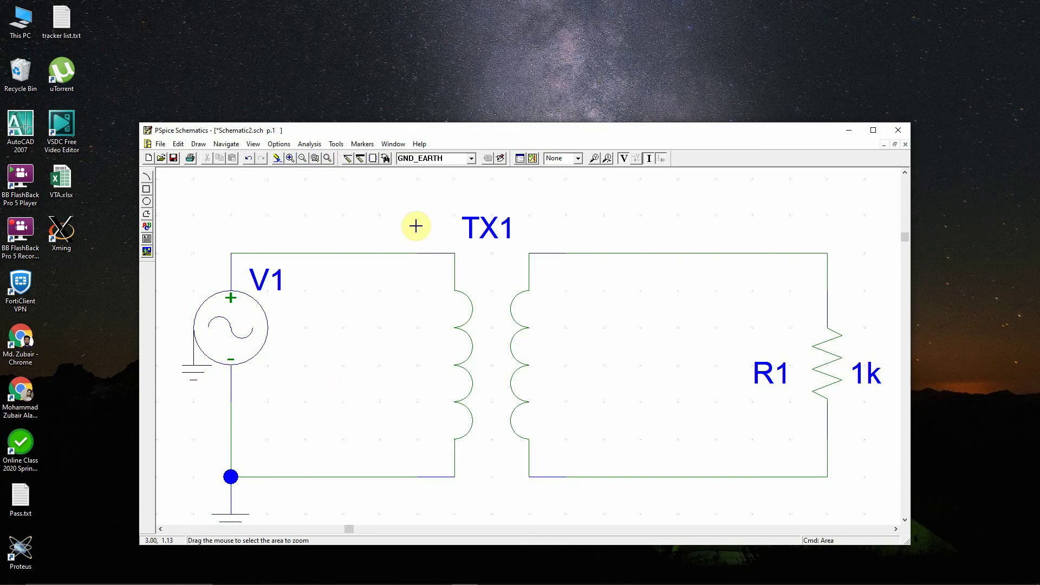
left_click(328, 158)
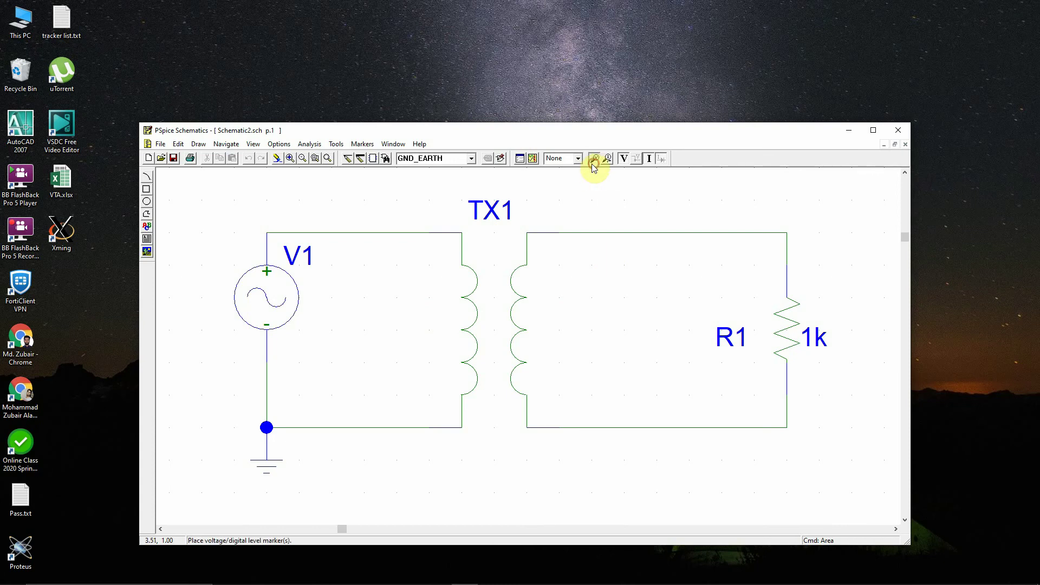
key("ctrl+m")
left_click(332, 233)
left_click(696, 237)
right_click(665, 317)
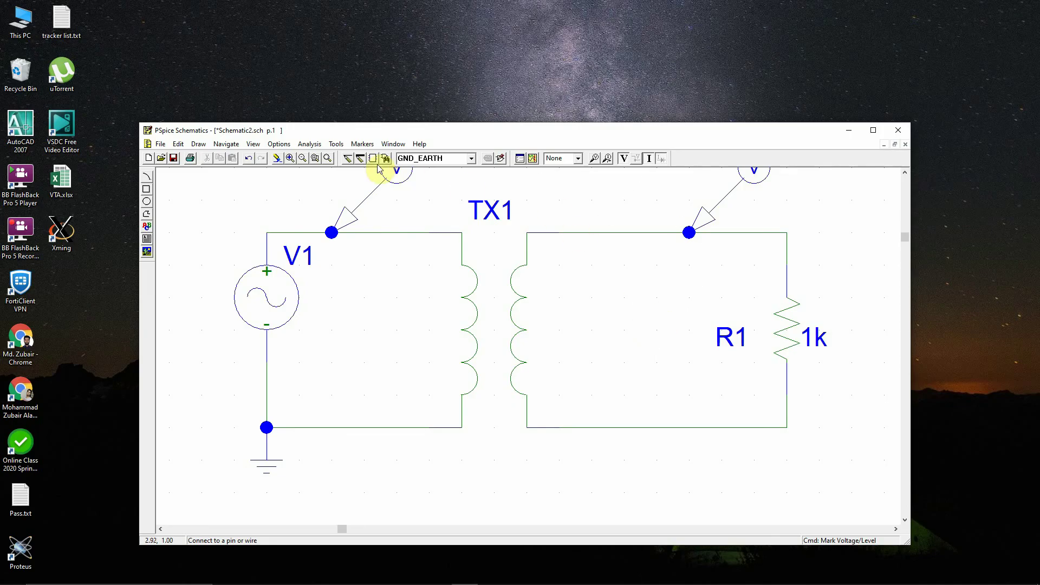
left_click(328, 158)
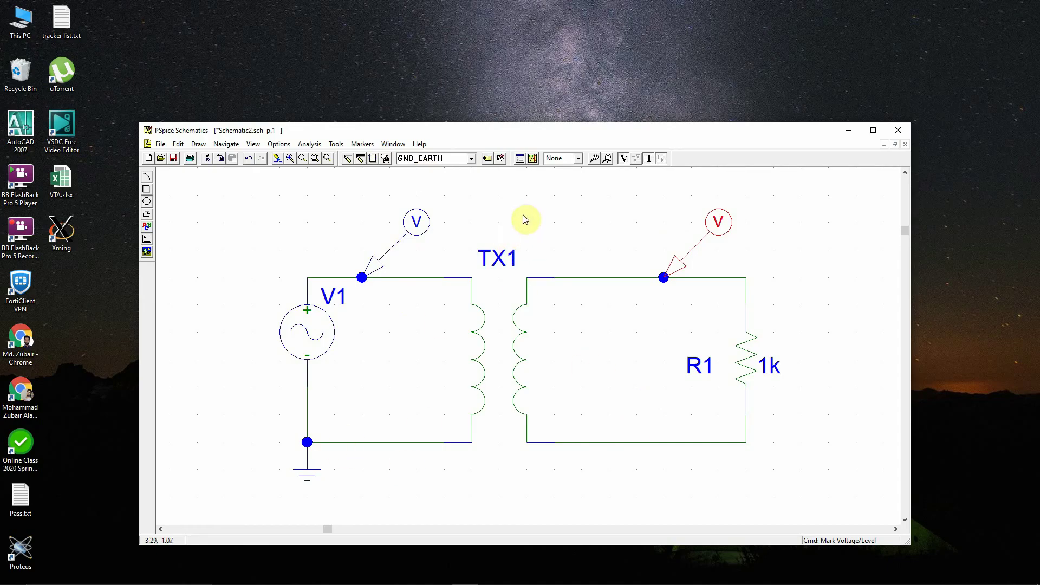
left_click(521, 161)
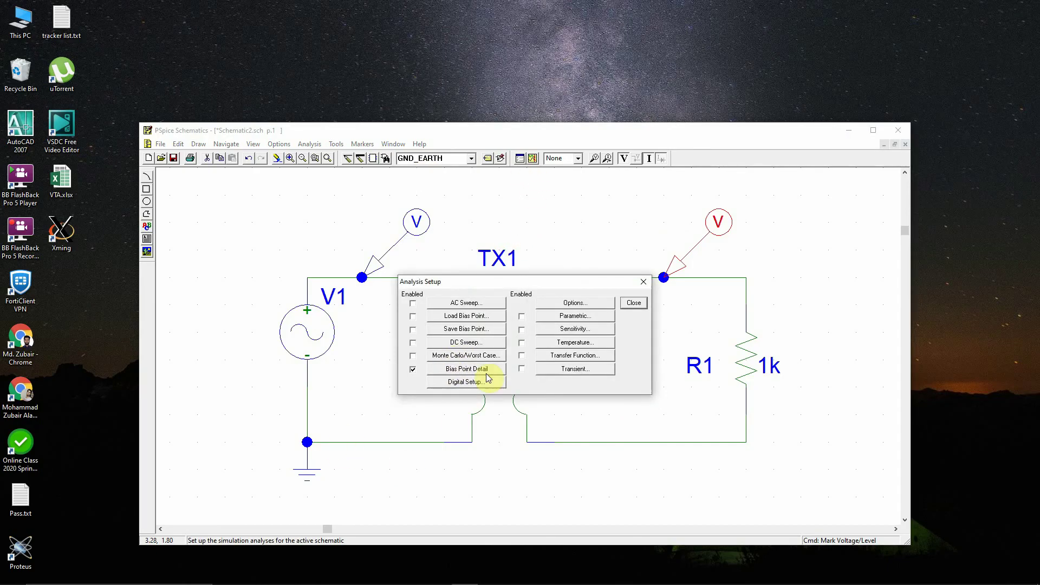
Step: Enable a transient analysis with a 1s final time and close Analysis Setup
left_click(449, 327)
left_click(567, 371)
double_click(565, 284)
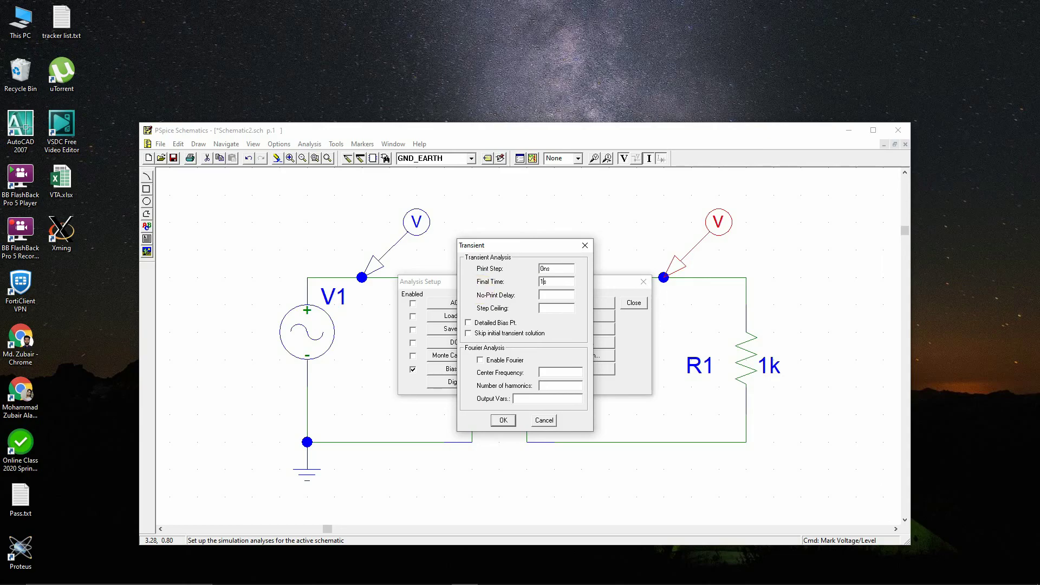
left_click(504, 422)
left_click(635, 303)
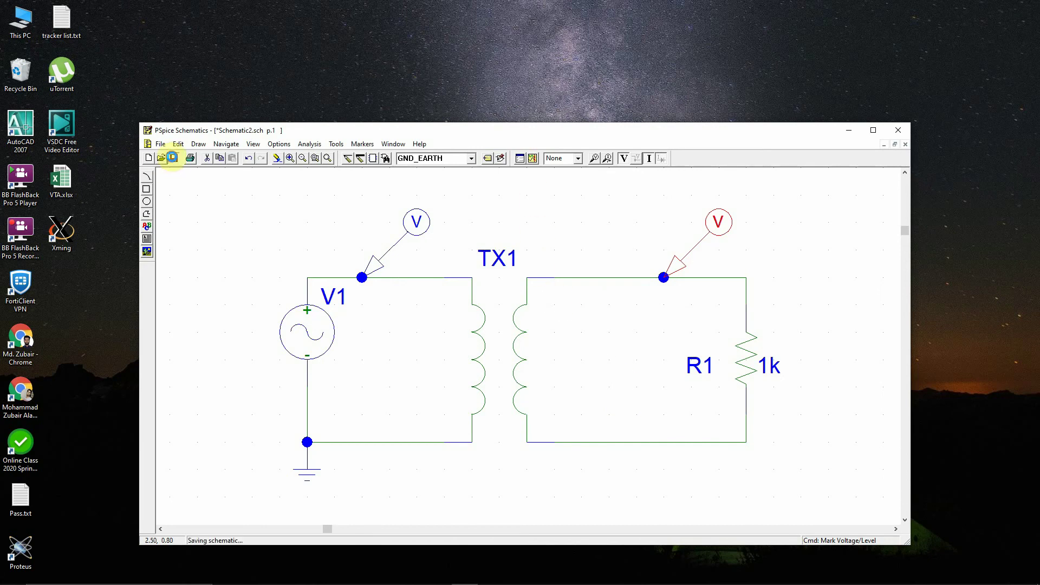
Step: Run the simulation, inspect the two 'Node is floating' errors, and close PSpice A/D
left_click(533, 159)
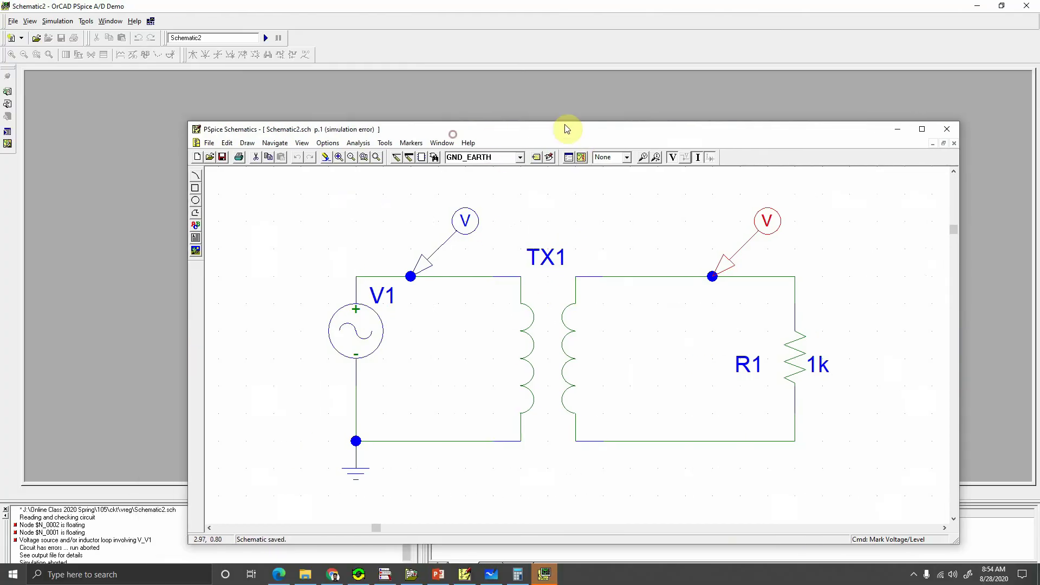
left_click(88, 524)
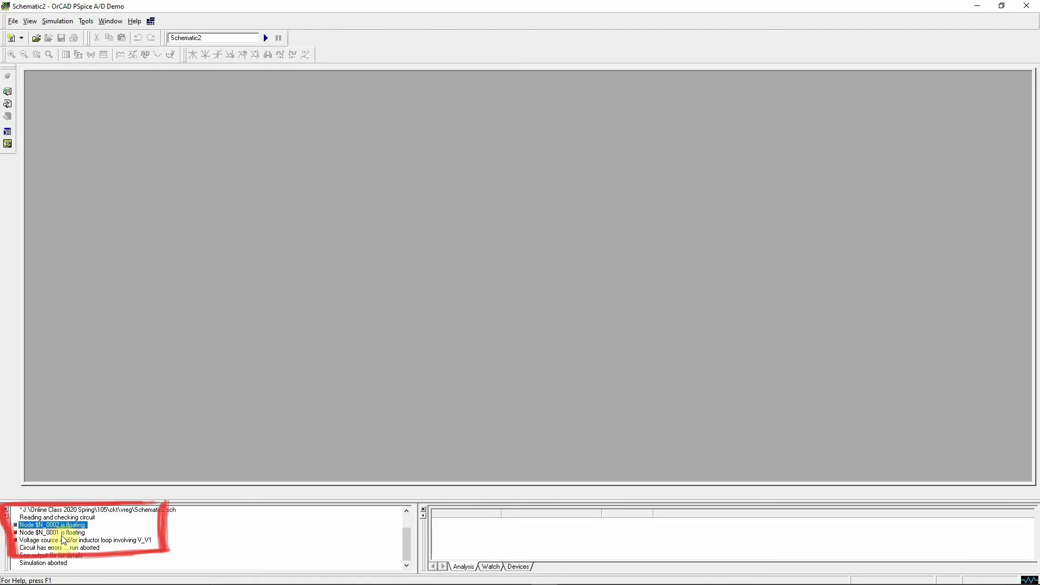
left_click(81, 534)
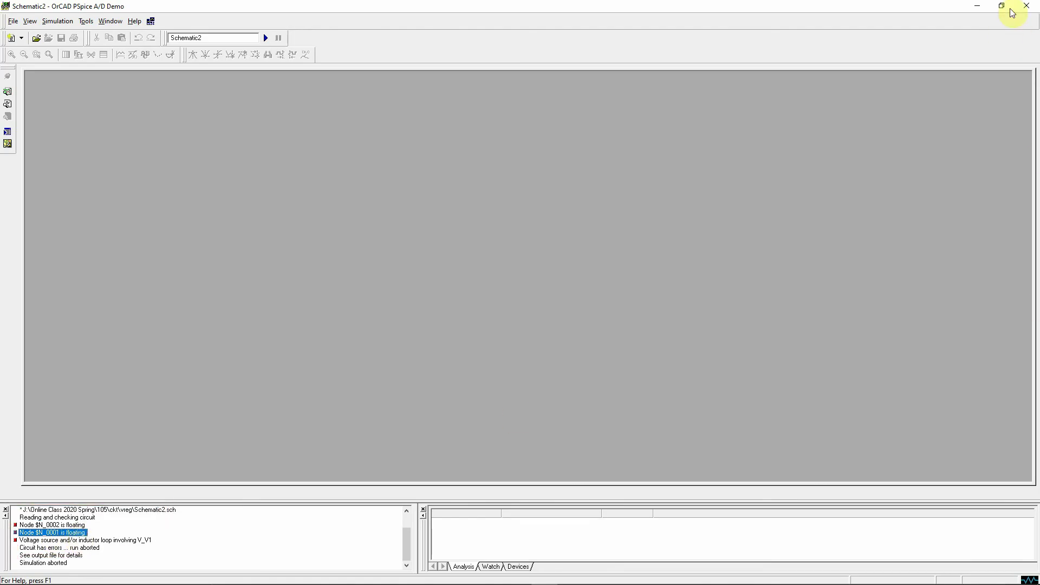
left_click(1029, 5)
Step: Place resistor R2 below TX1 and change its value from 1k to 10000k
double_click(671, 106)
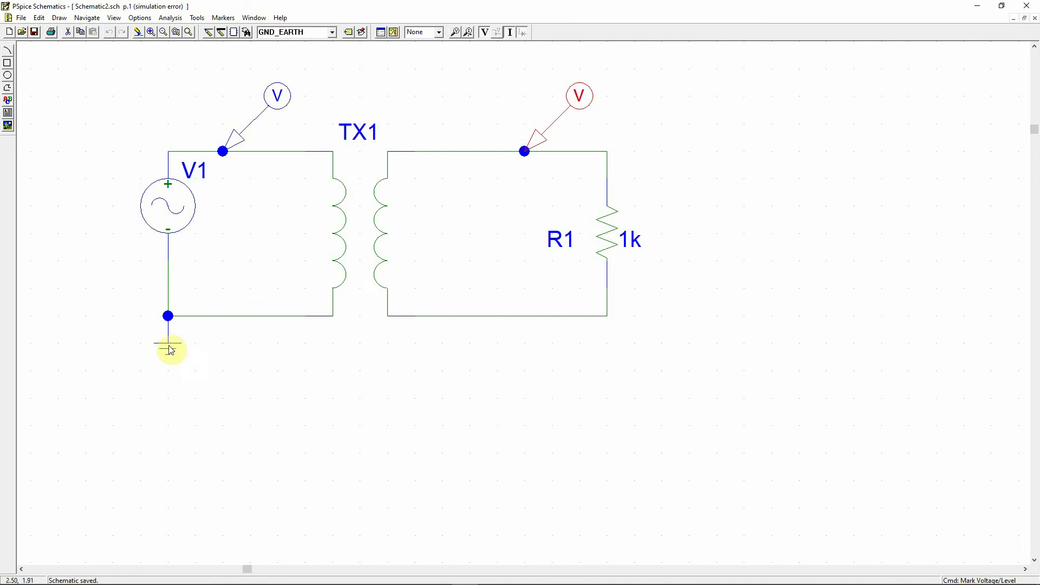
left_click(203, 378)
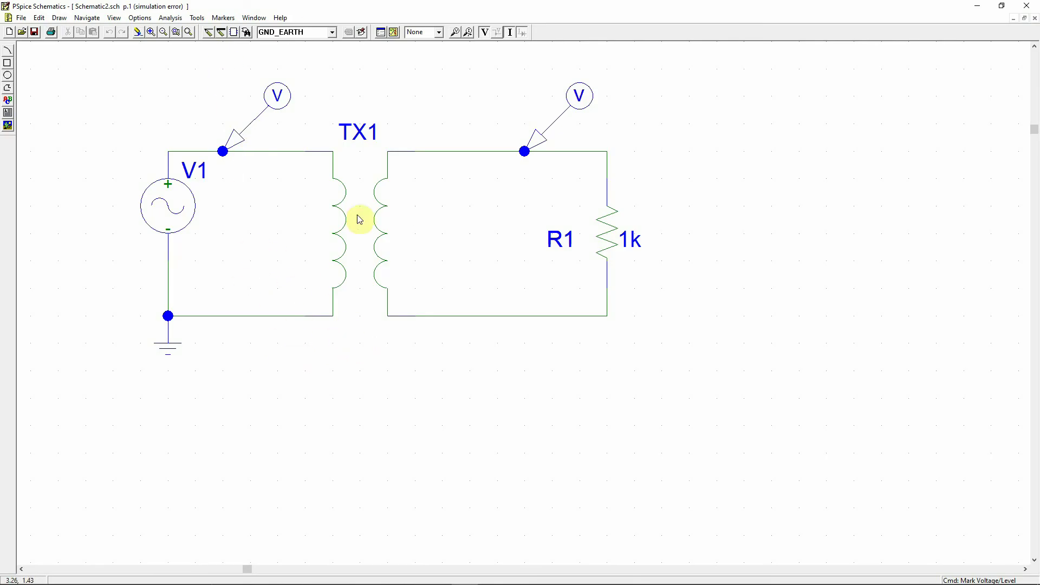
type("r")
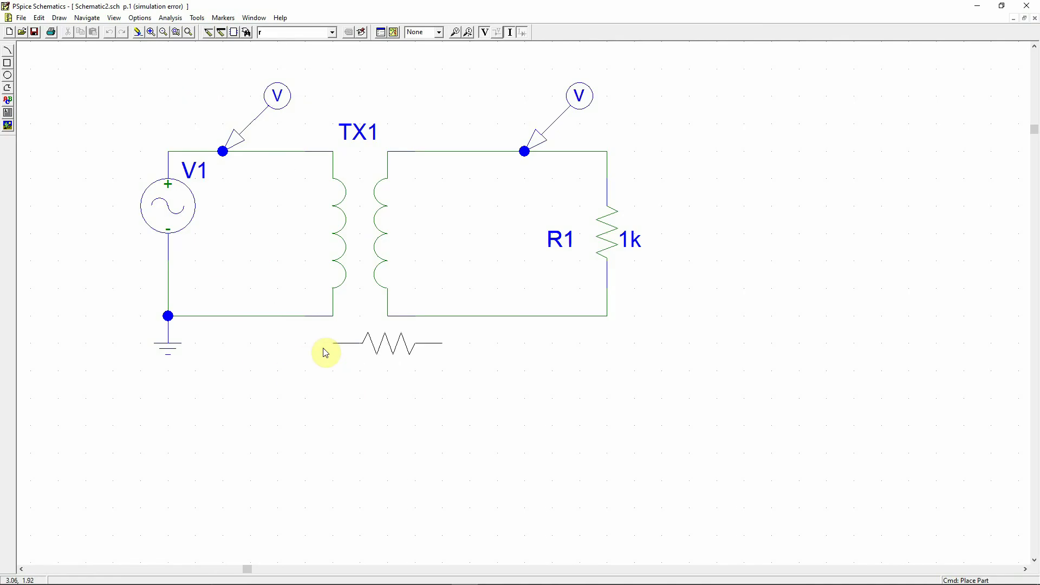
left_click(292, 376)
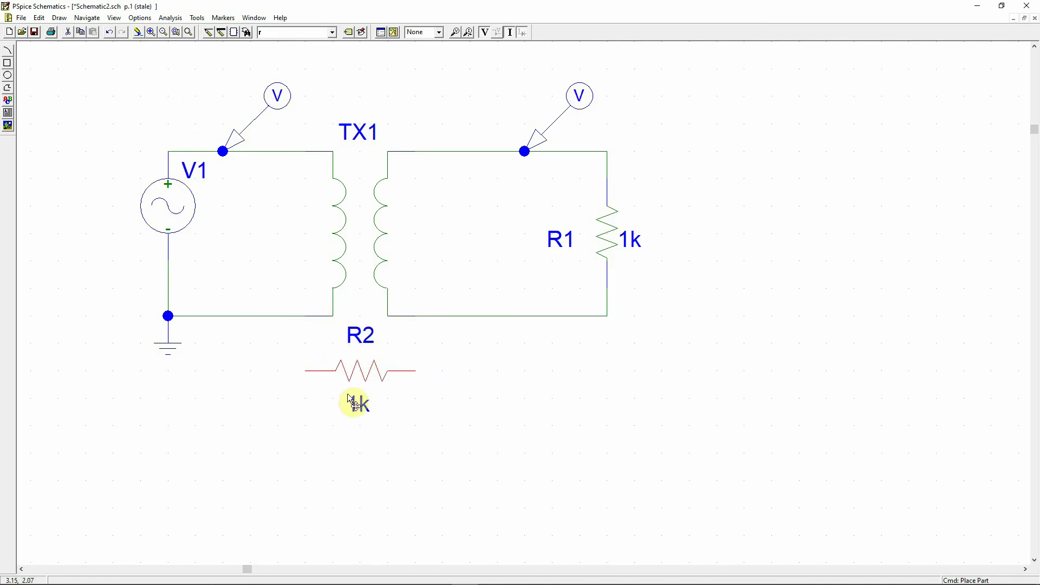
double_click(359, 406)
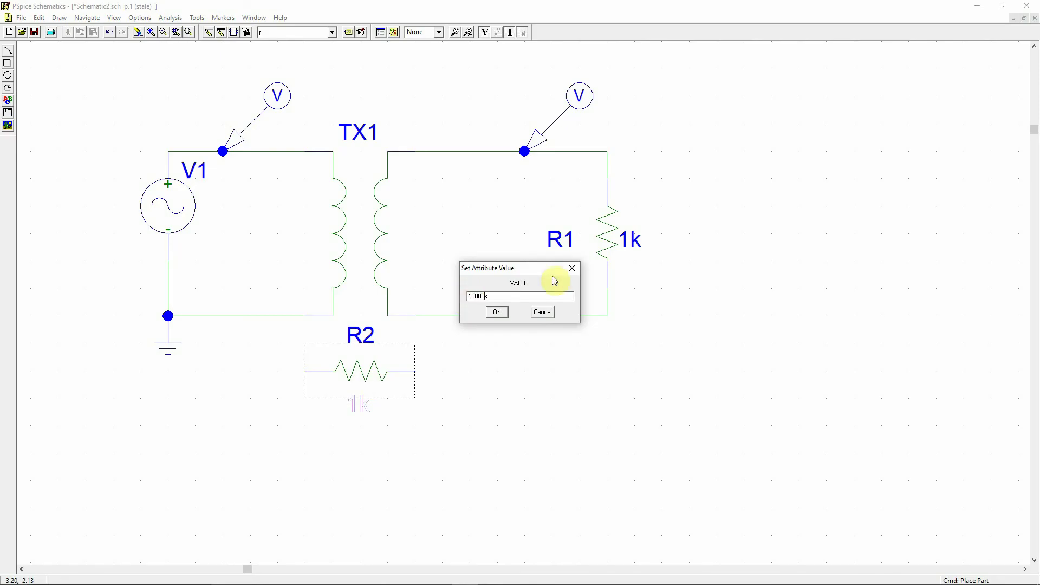
left_click(497, 312)
Step: Wire R2's ends to the primary and secondary bottom wires, save, and rerun the simulation
left_click(432, 486)
left_click(209, 31)
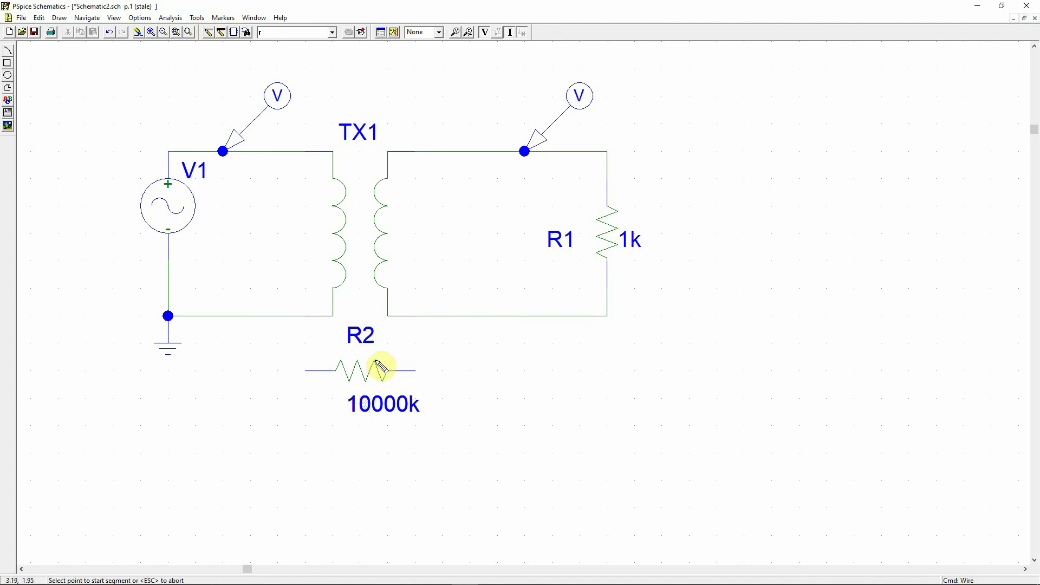
left_click(415, 371)
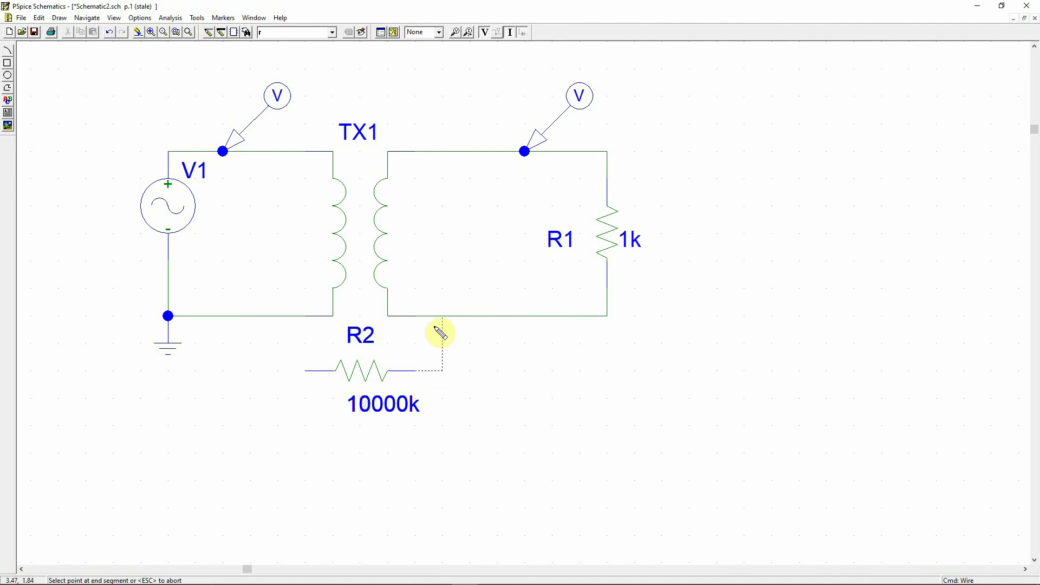
left_click(442, 315)
left_click(306, 372)
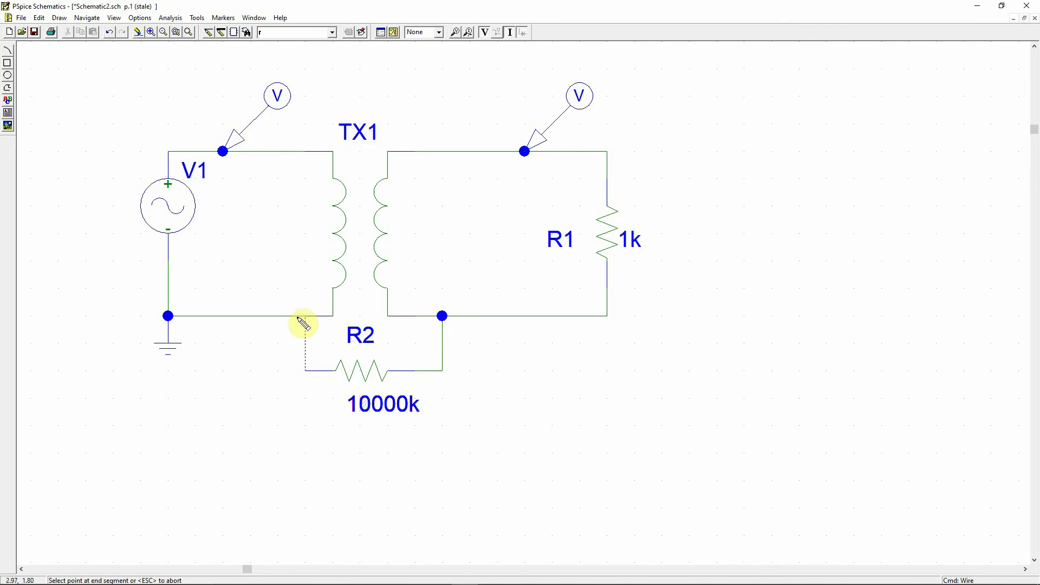
left_click(305, 316)
right_click(323, 400)
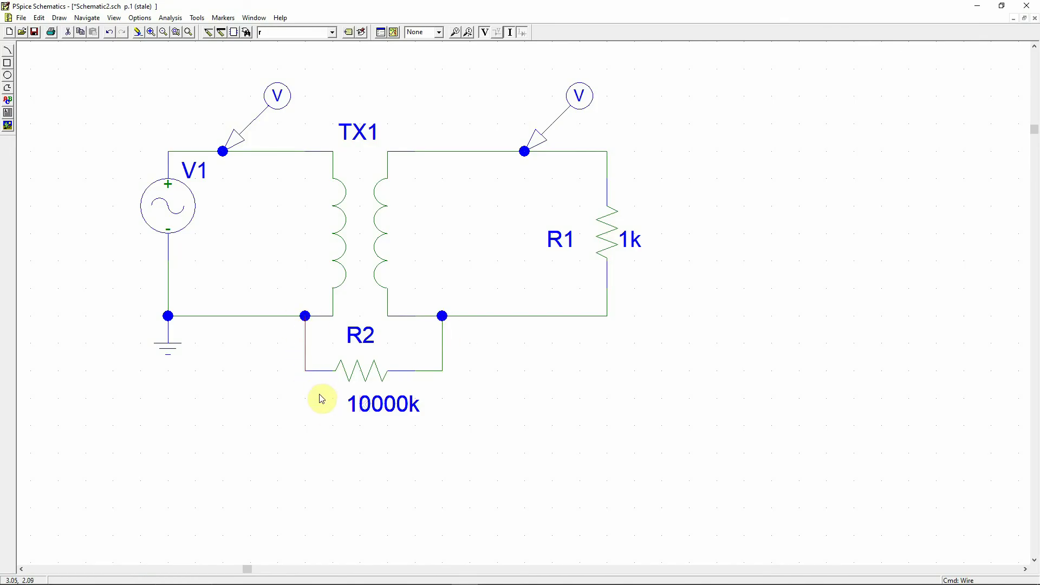
left_click(33, 34)
left_click(394, 33)
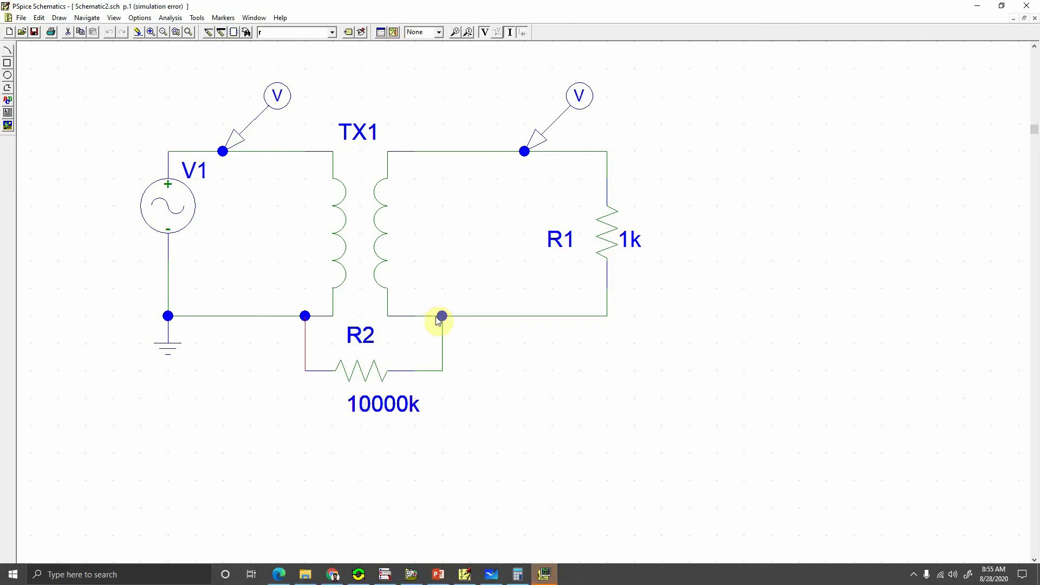
Step: Check the simulation log's voltage source loop error, then close PSpice A/D
left_click(540, 577)
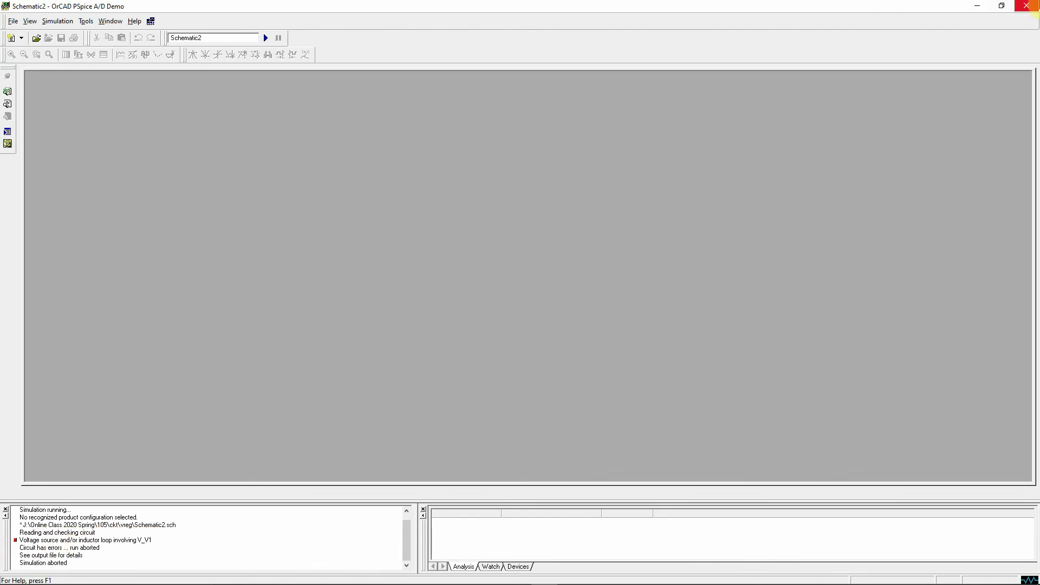
left_click(1026, 5)
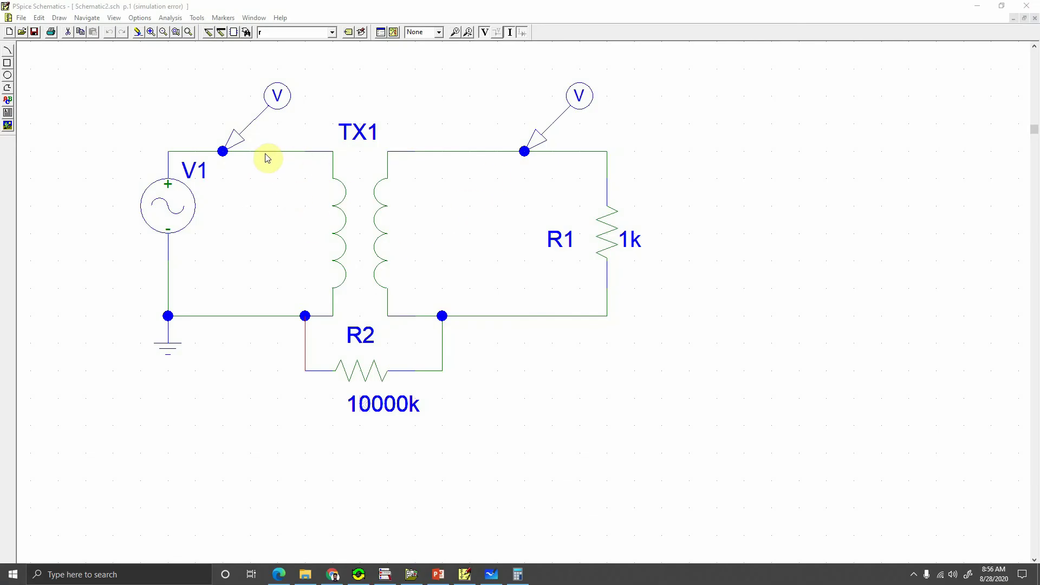
Step: Place a new resistor R3 at the upper left of the schematic
left_click(303, 32)
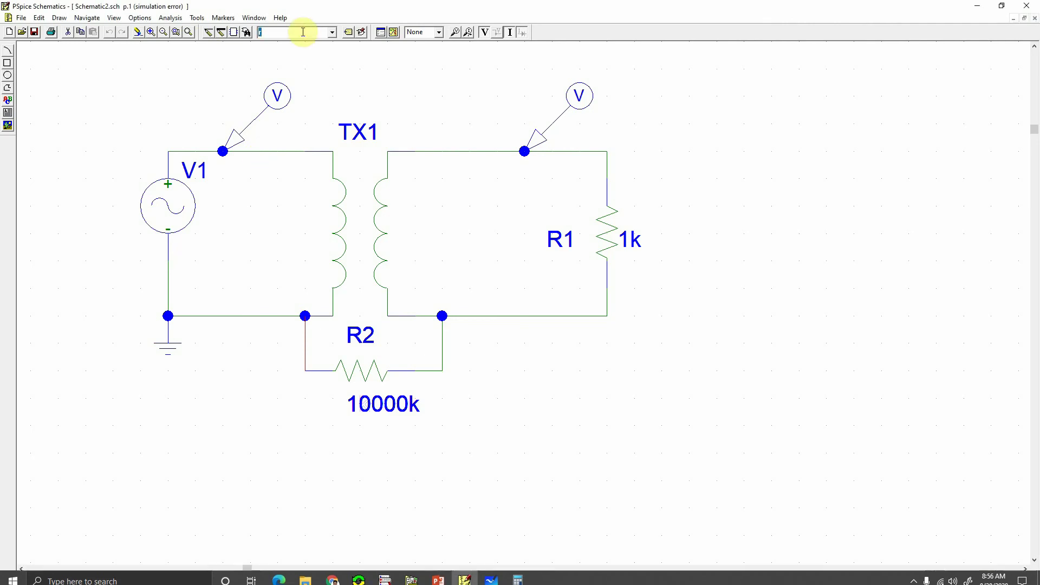
key("Return")
left_click(92, 96)
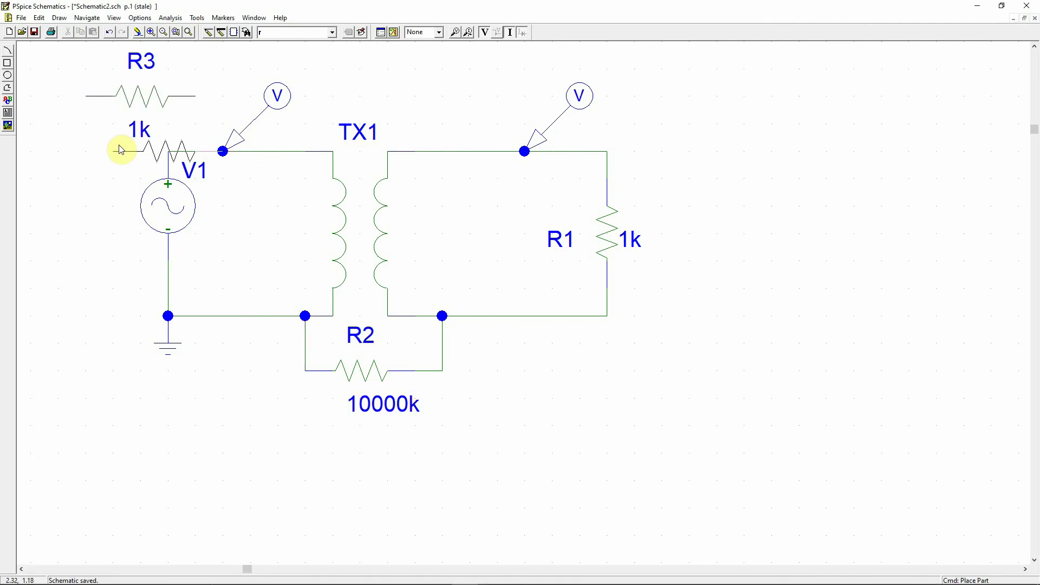
key("Escape")
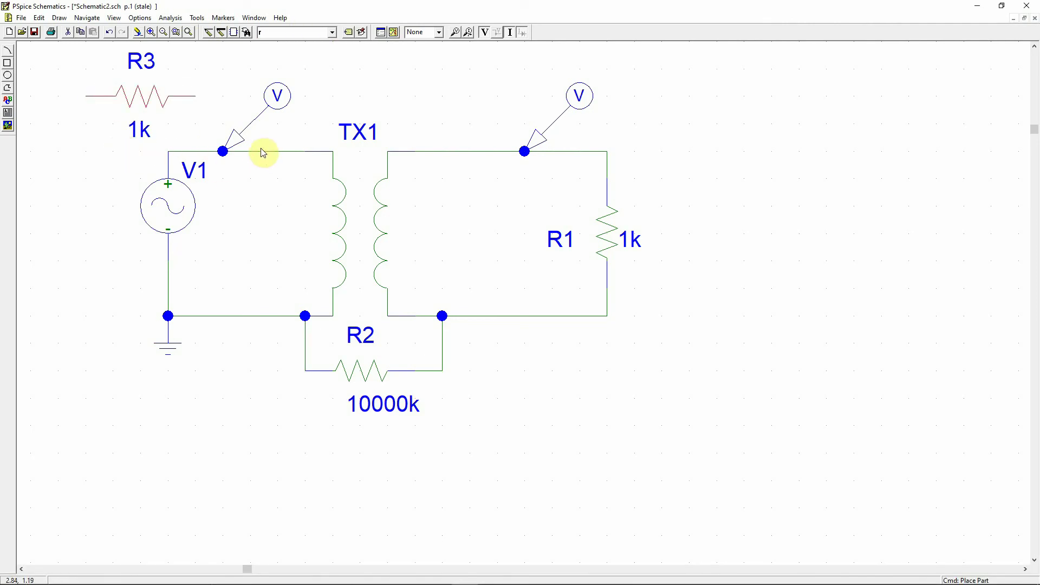
Step: Delete the V1–TX1 wire, its voltage marker and stub, and move R3 into the gap
left_click(264, 152)
key("Delete")
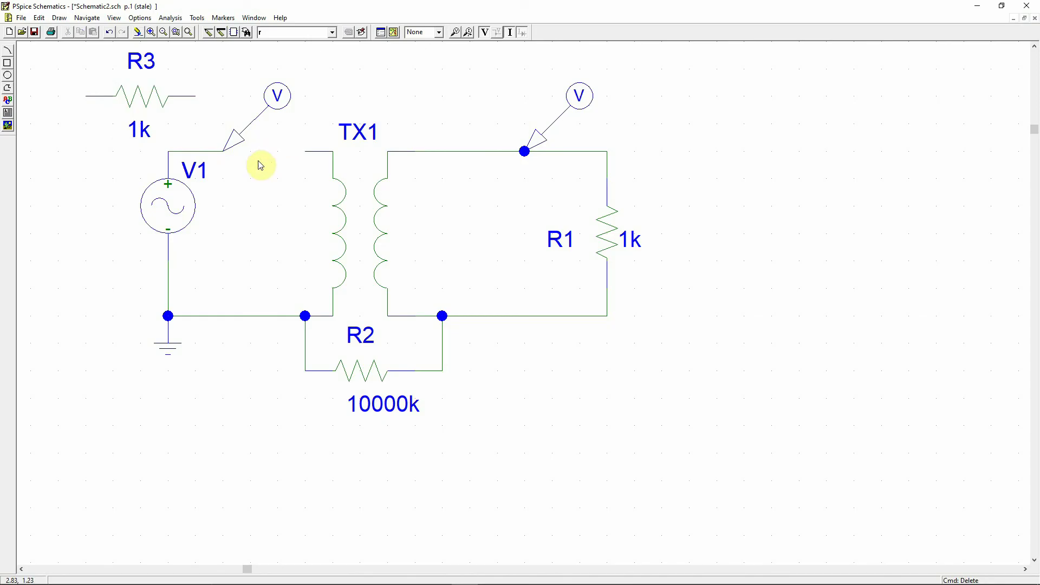
key("Delete")
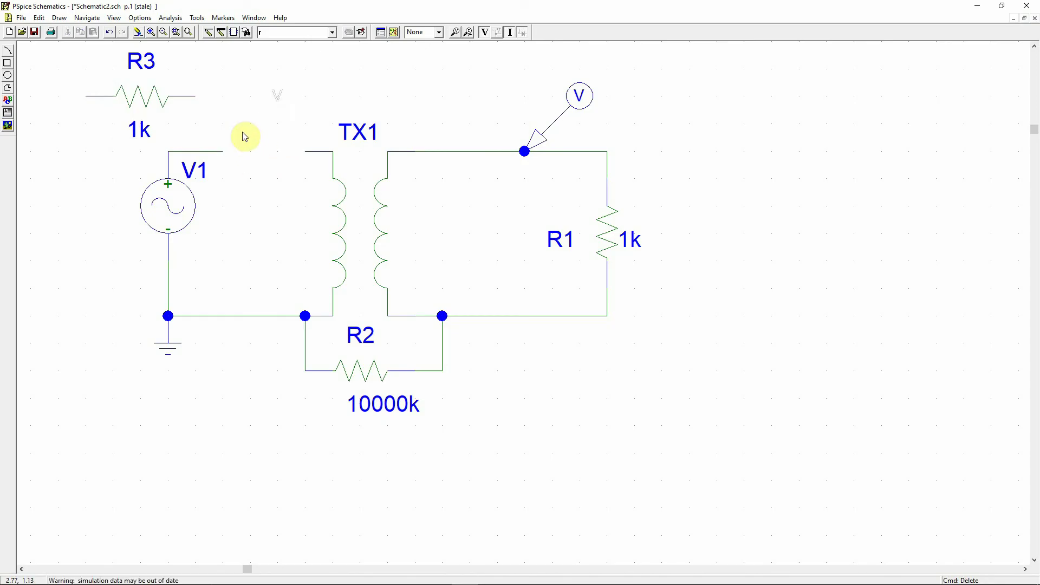
left_click(213, 151)
key("Delete")
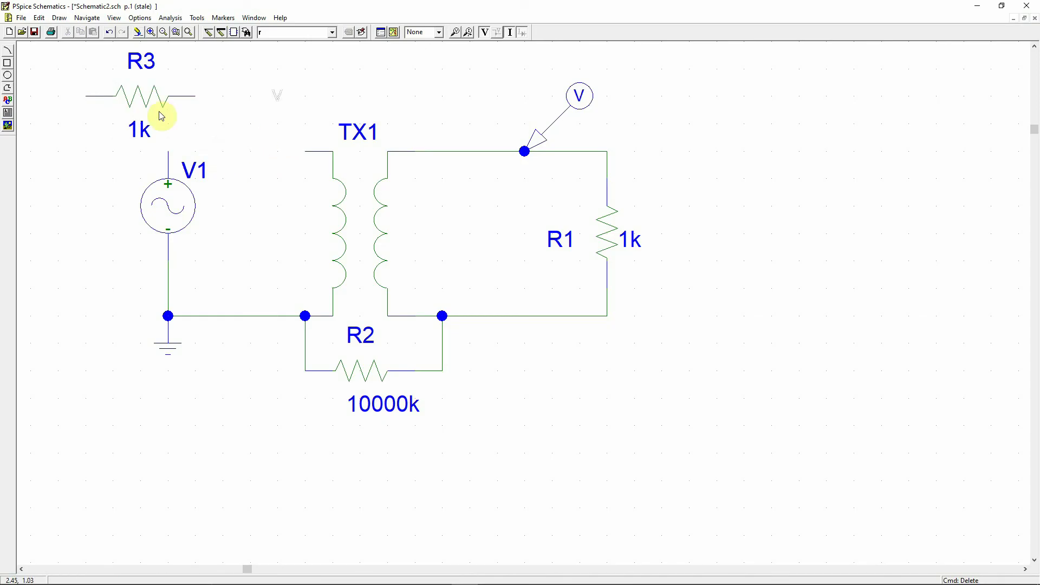
left_click_drag(155, 102, 263, 163)
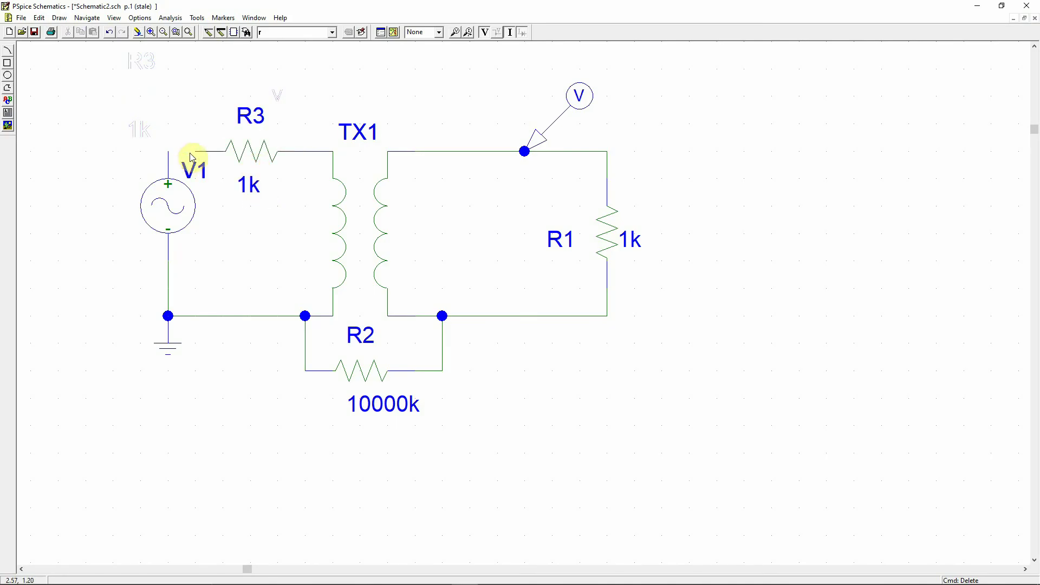
Step: Wire R3's left end to V1's top terminal and set R3's value to .1
left_click(208, 34)
left_click(197, 151)
left_click(171, 153)
key("Escape")
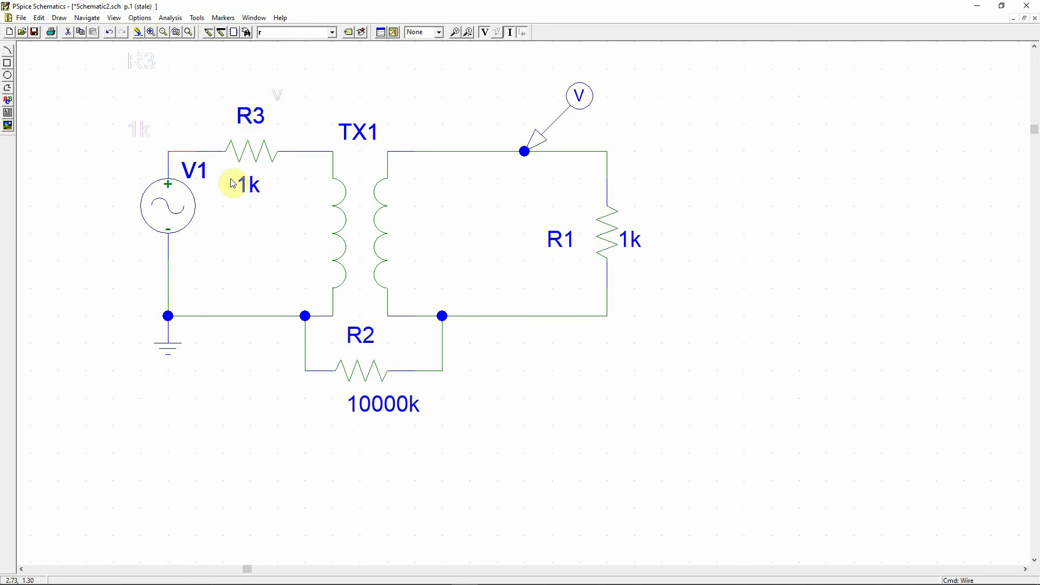
double_click(250, 187)
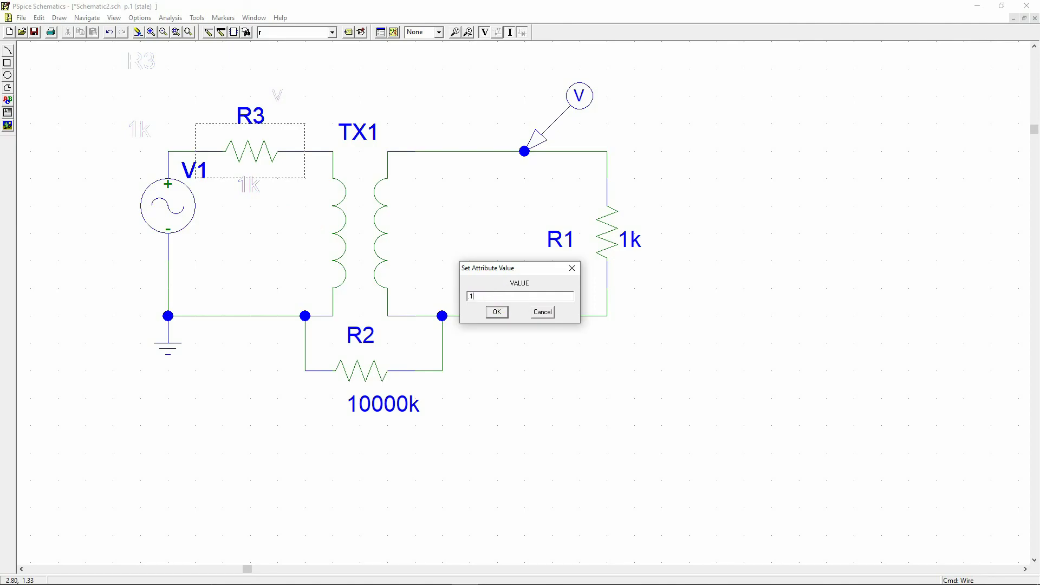
left_click(497, 312)
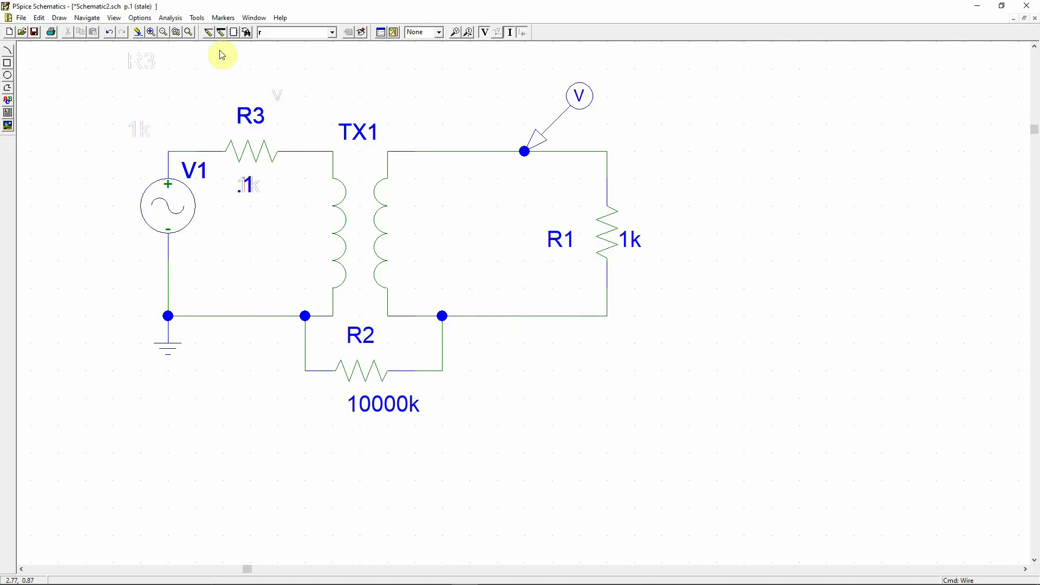
left_click(190, 33)
Step: Add a voltage marker on the V1–R3 wire, save, and run the simulation
left_click(363, 33)
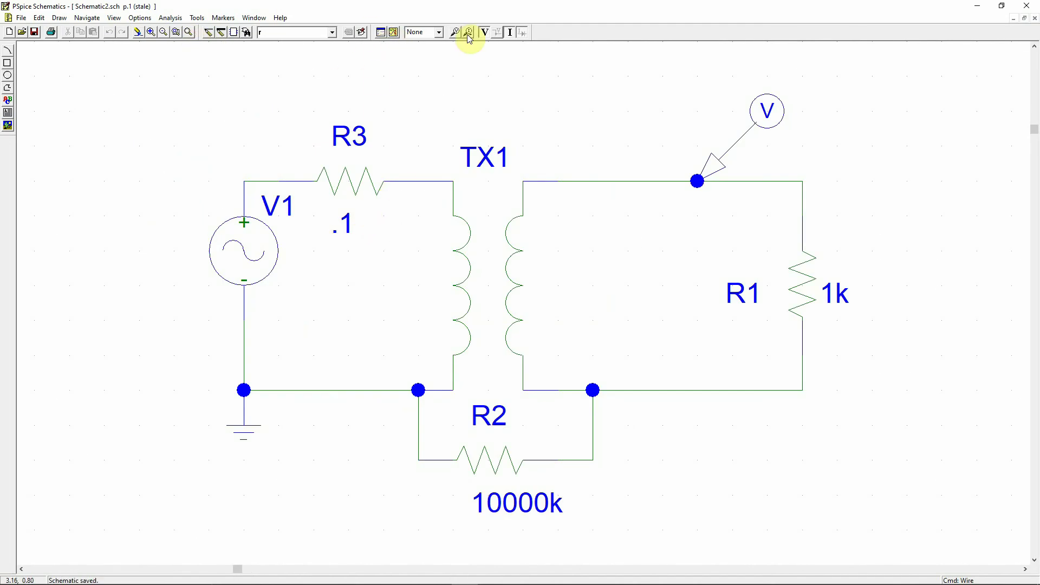
left_click(273, 178)
left_click(34, 32)
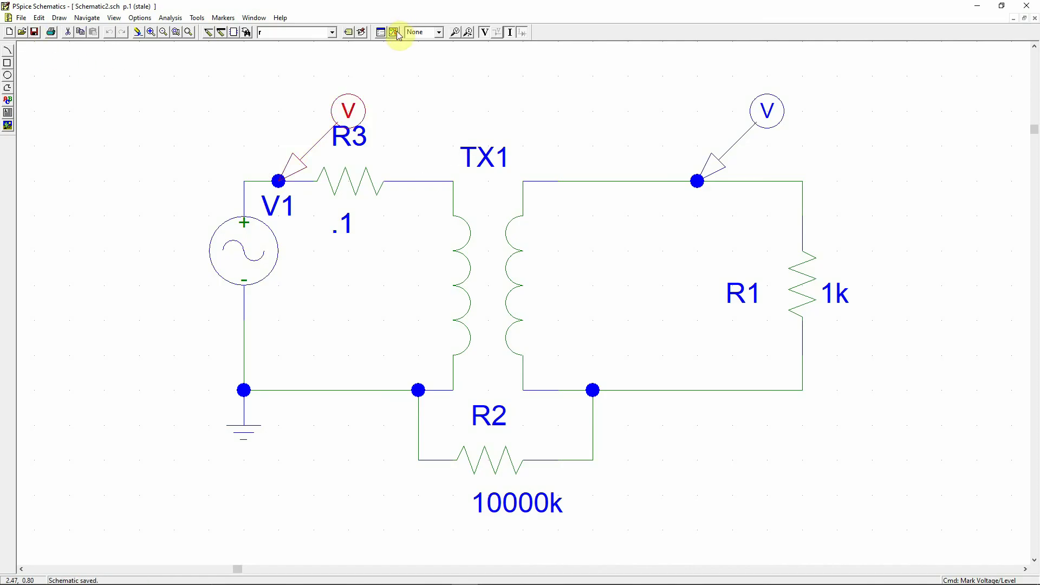
left_click(395, 33)
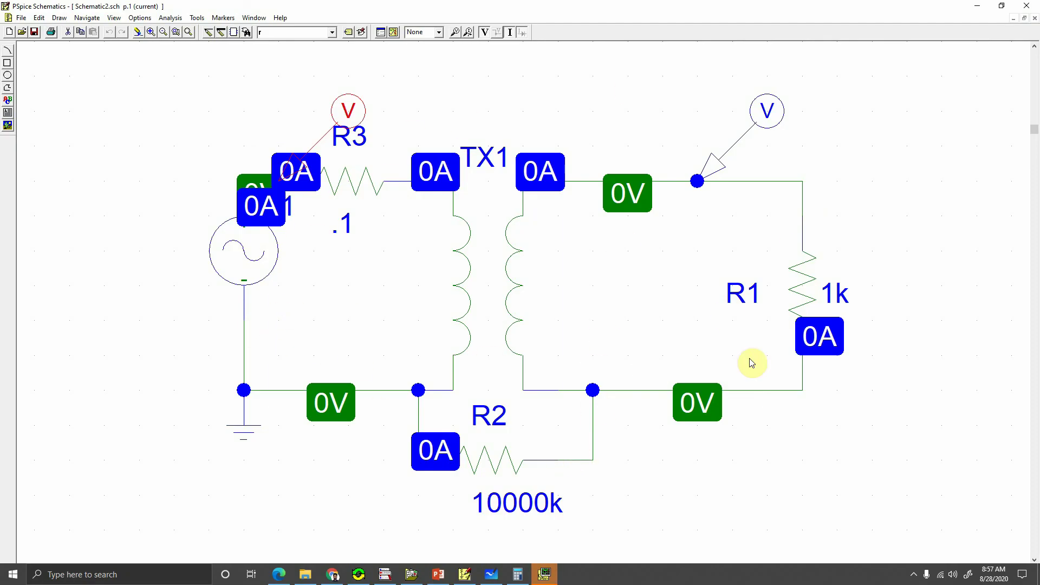
Step: Zoom in on the lower part of the waveform plot, then fit it back to full view
left_click(545, 574)
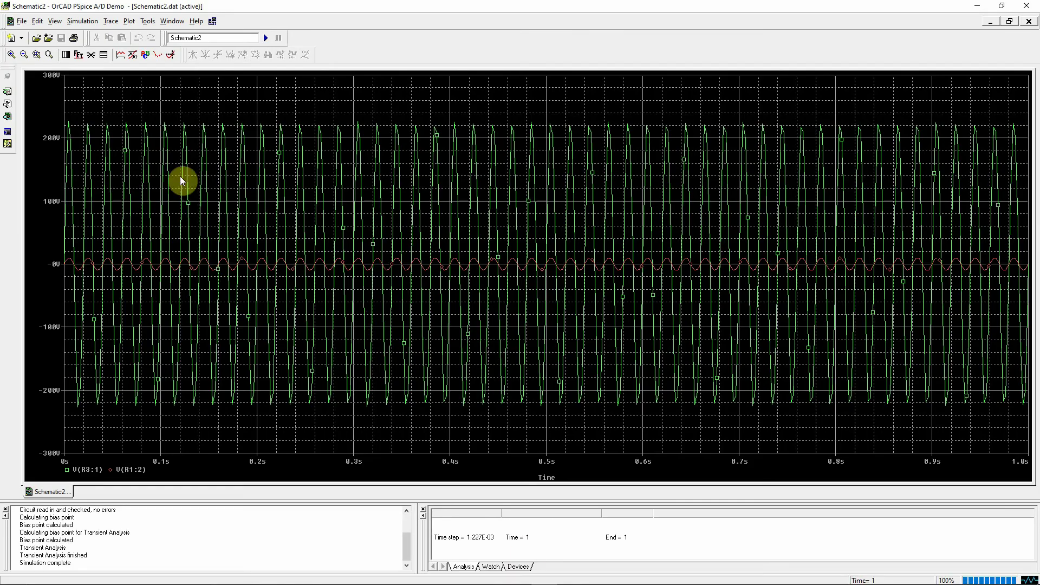
left_click(11, 54)
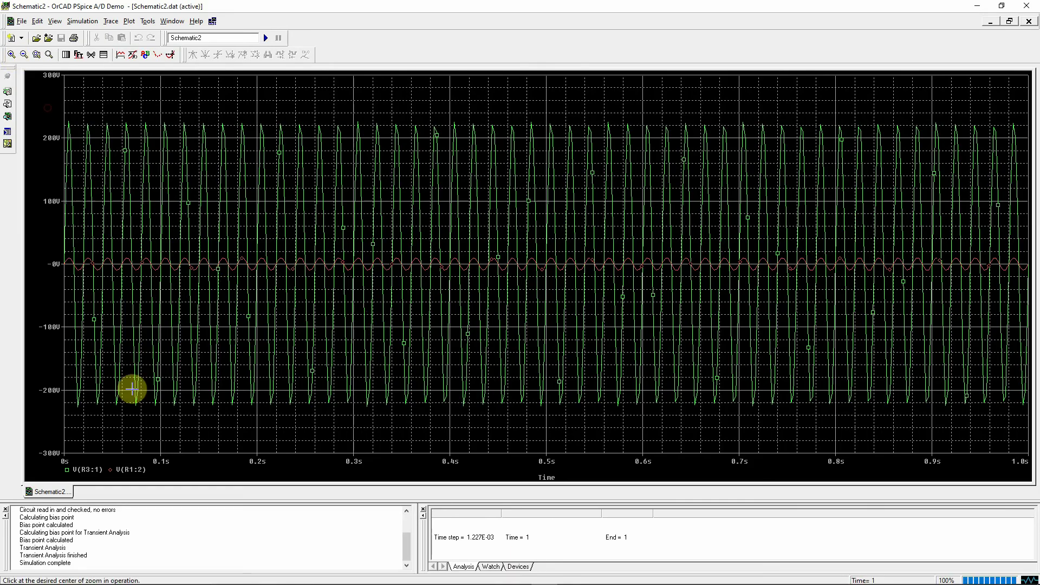
left_click(173, 420)
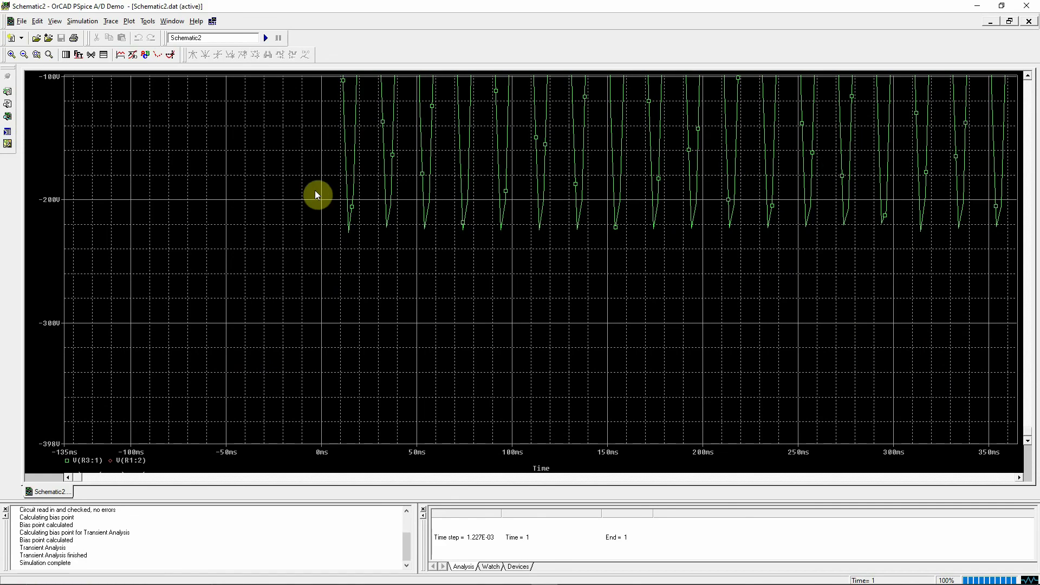
left_click(38, 55)
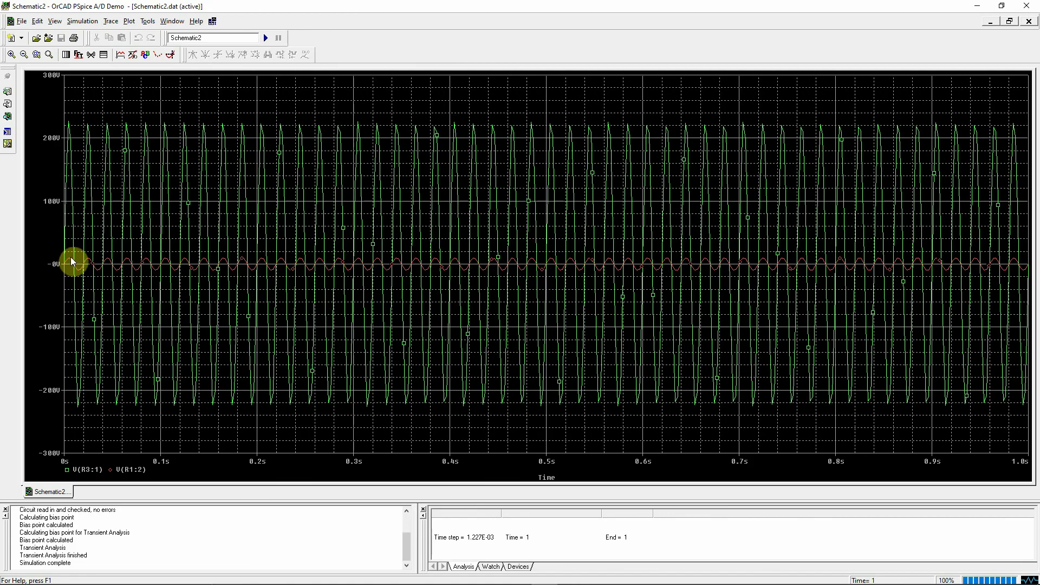
Step: Zoom in repeatedly around 0 ms and 0 V until the red secondary sine is readable
left_click(11, 54)
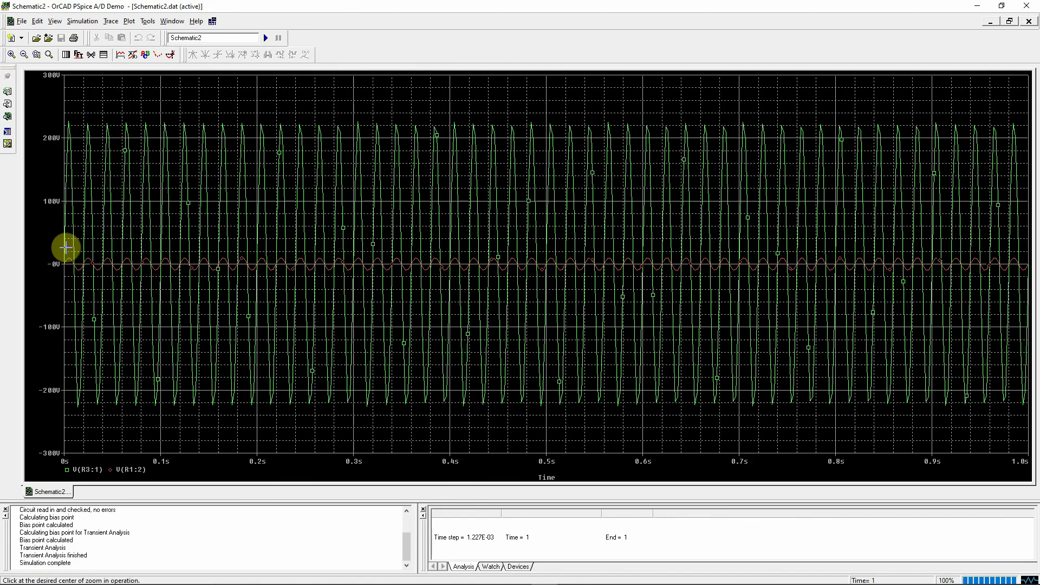
left_click(71, 259)
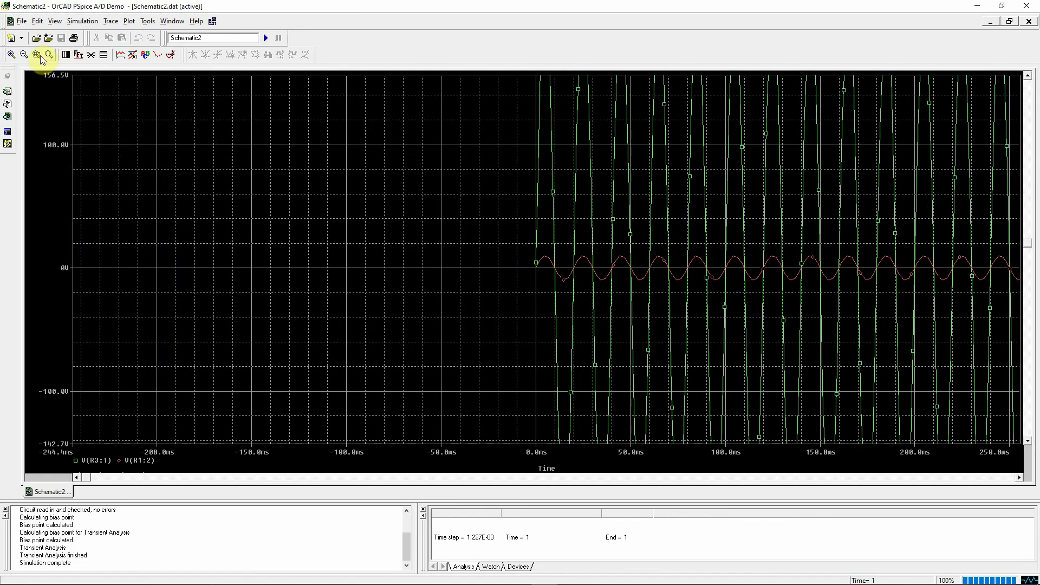
left_click(11, 55)
left_click(537, 265)
left_click(10, 54)
left_click(537, 261)
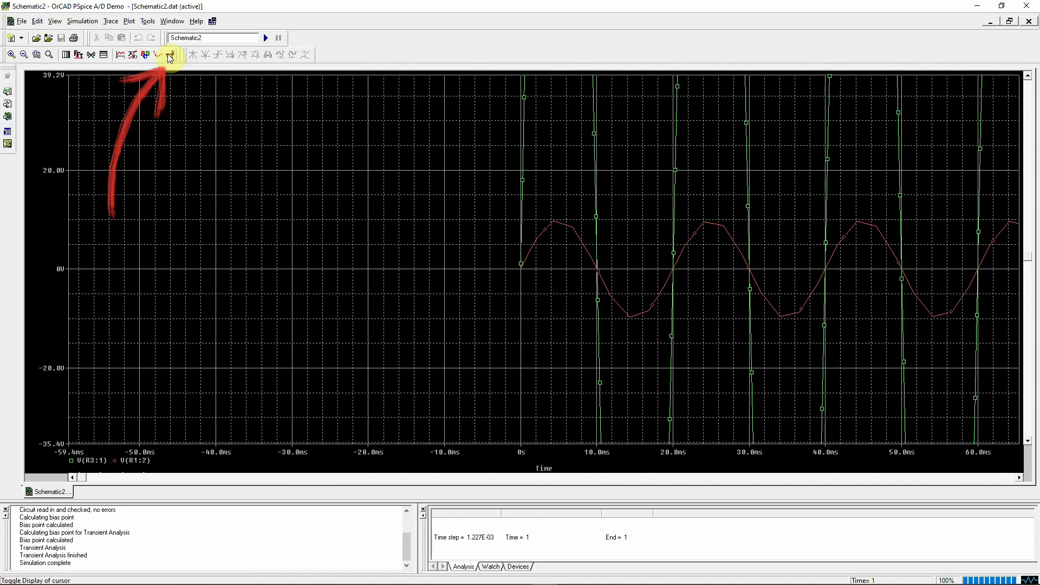
Step: Turn on the Probe cursor and attach it to the V(R1:2) trace
left_click(170, 55)
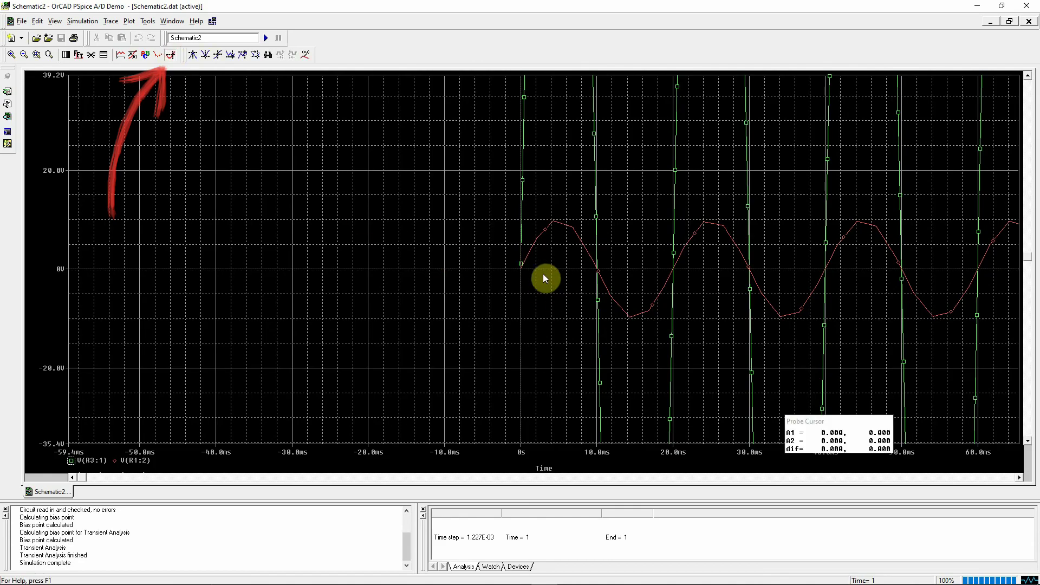
left_click(557, 225)
left_click(562, 226)
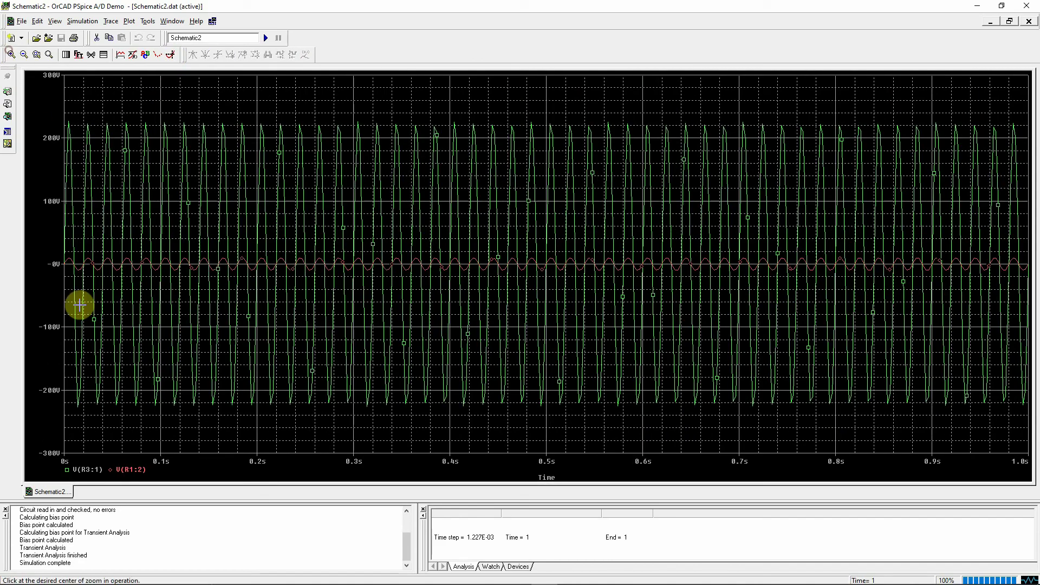
left_click(144, 281)
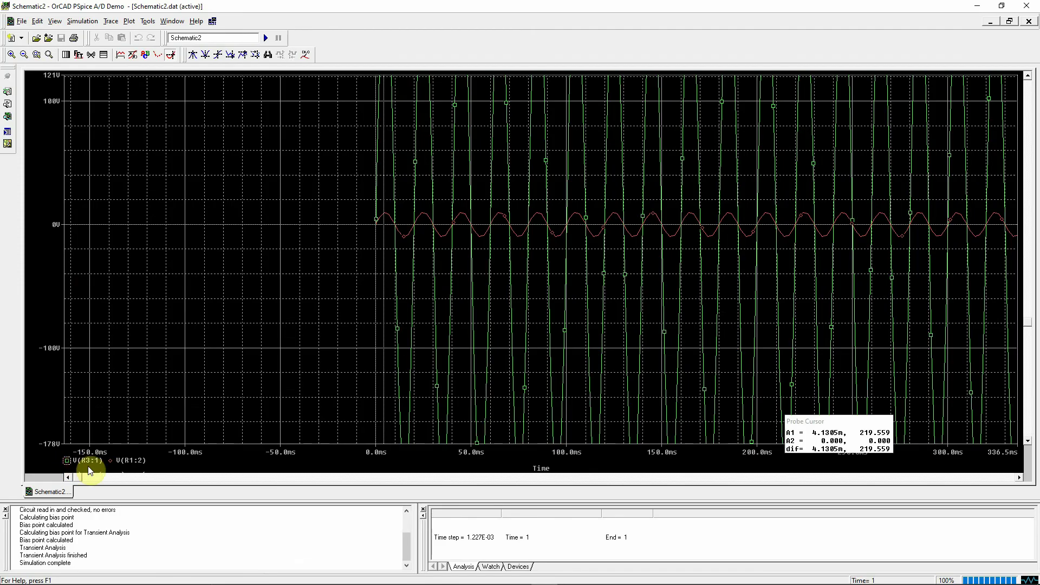
left_click(109, 461)
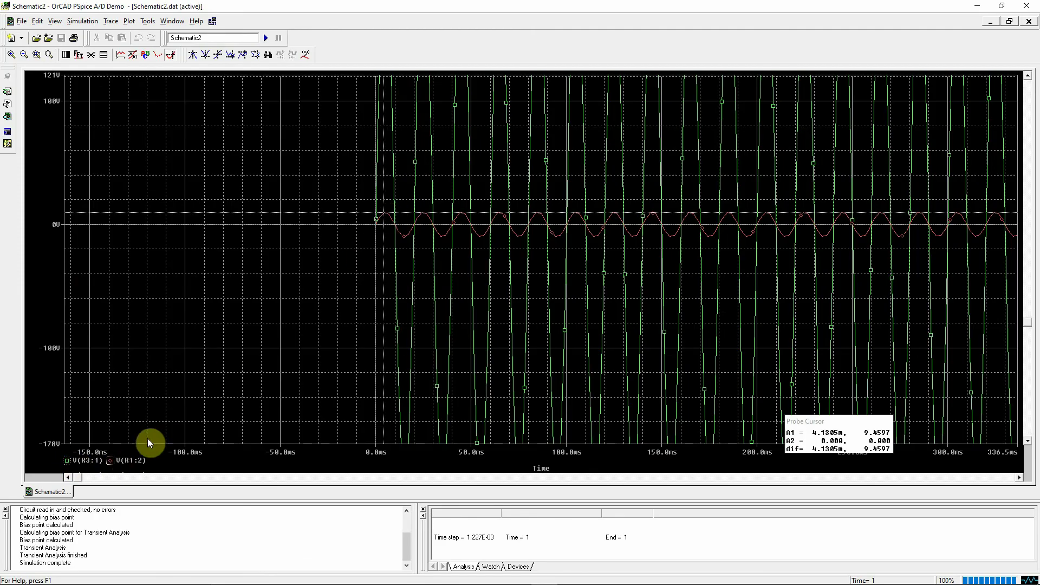
double_click(109, 462)
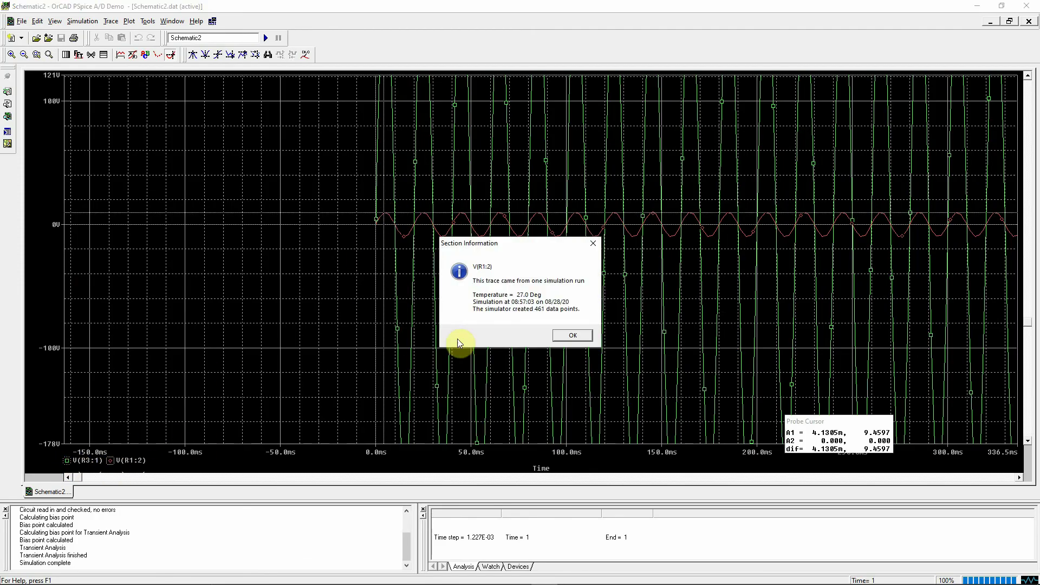
left_click(570, 336)
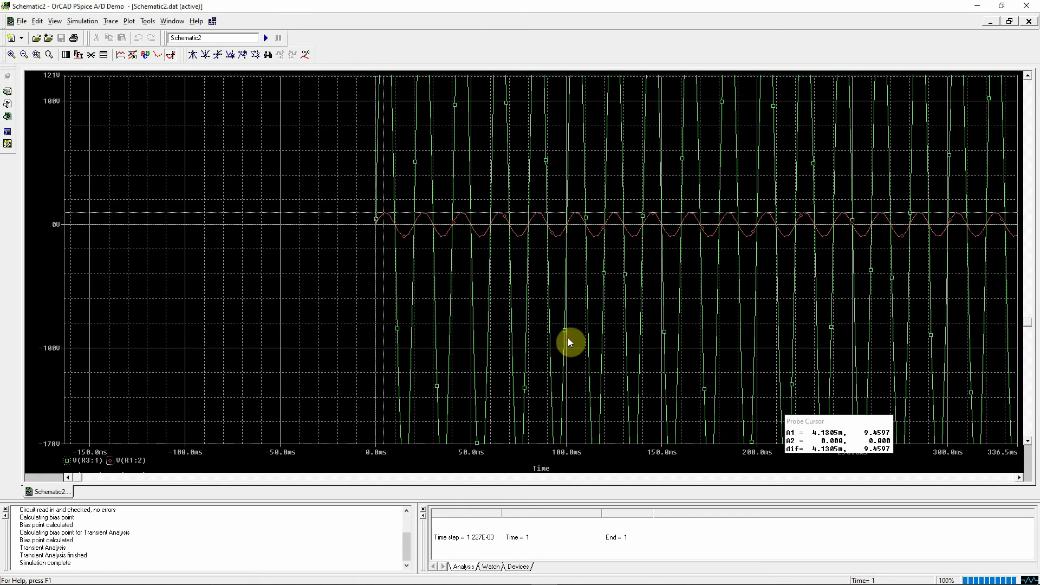
Step: Move the cursor toward the secondary sine's peak and zoom further around 0 ms and 0 V
left_click(387, 218)
left_click(387, 219)
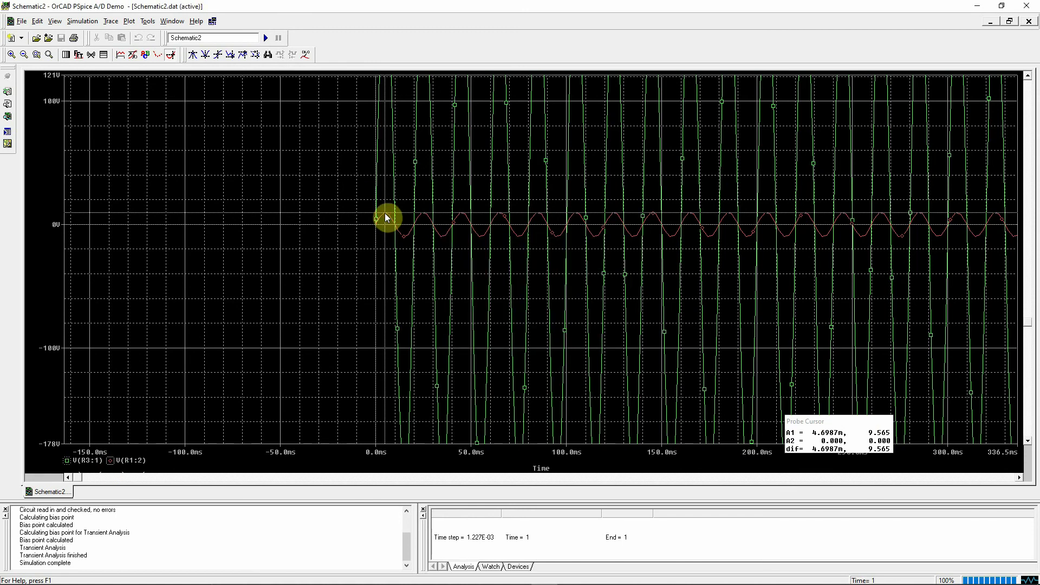
left_click(15, 54)
left_click(378, 223)
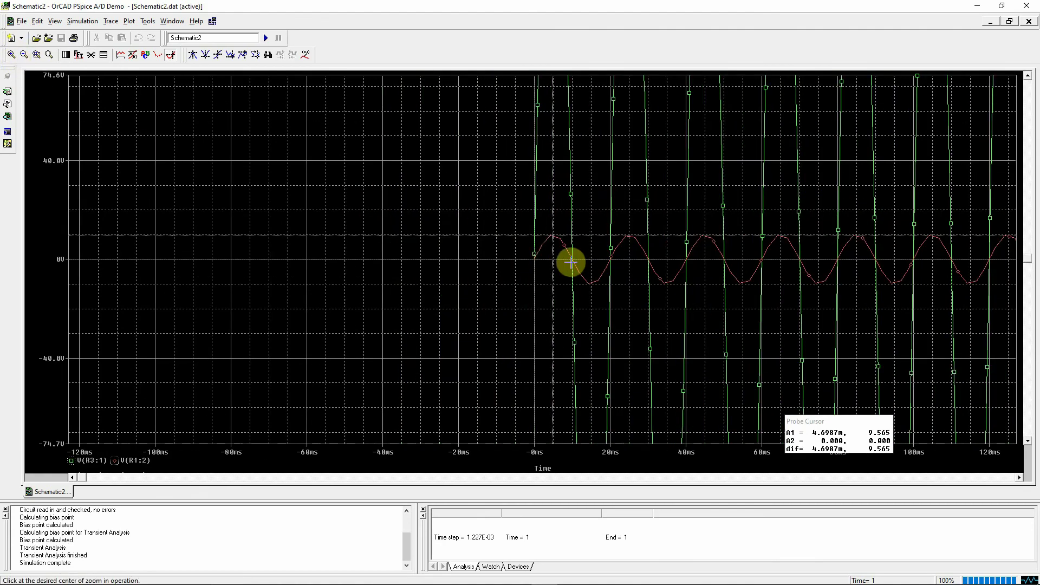
left_click(537, 261)
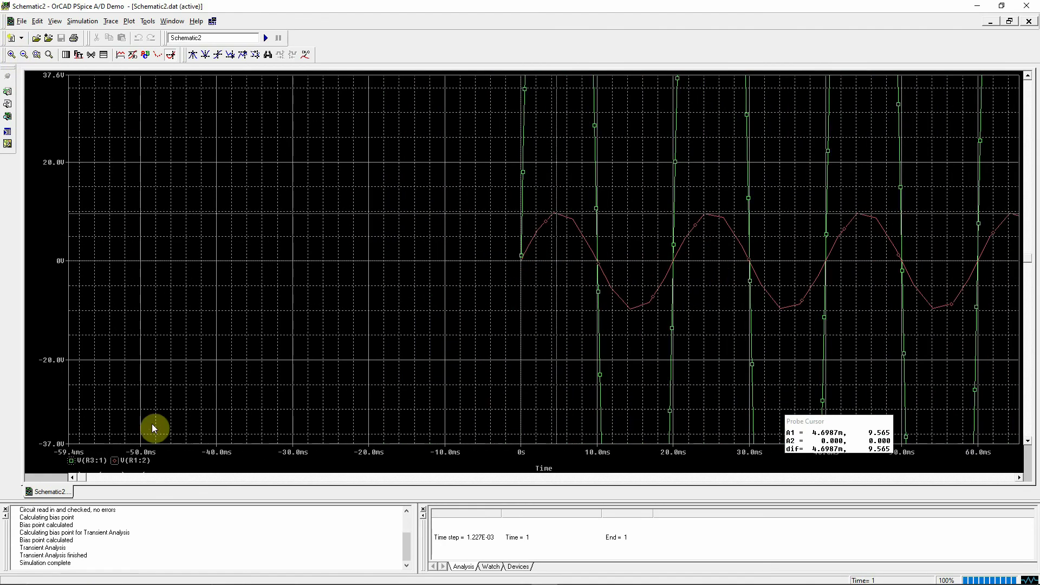
Step: Slide the cursor onto the 9.757 V secondary peak, close Probe, and save the schematic
left_click(169, 56)
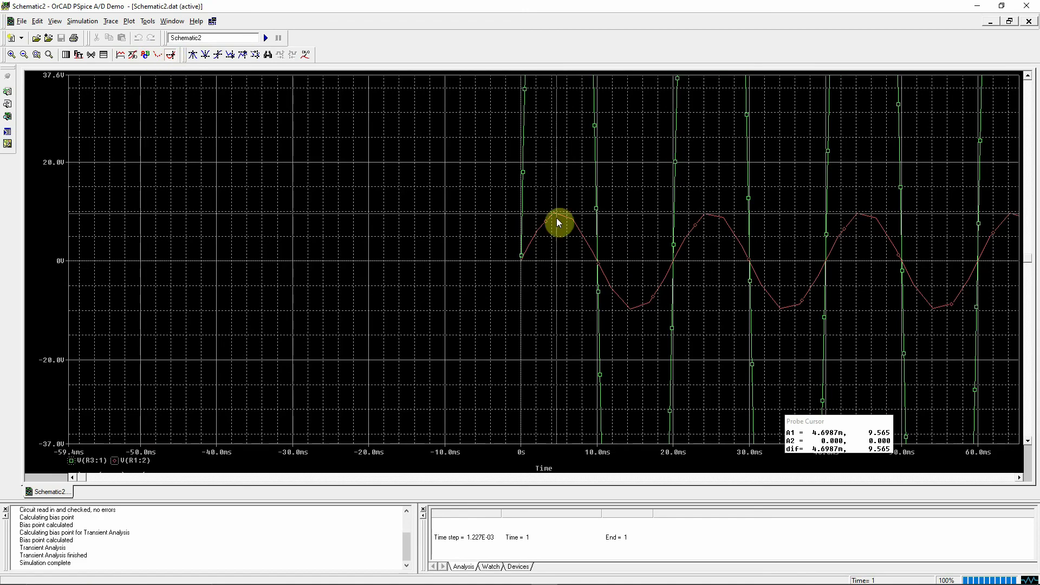
left_click_drag(559, 220, 555, 221)
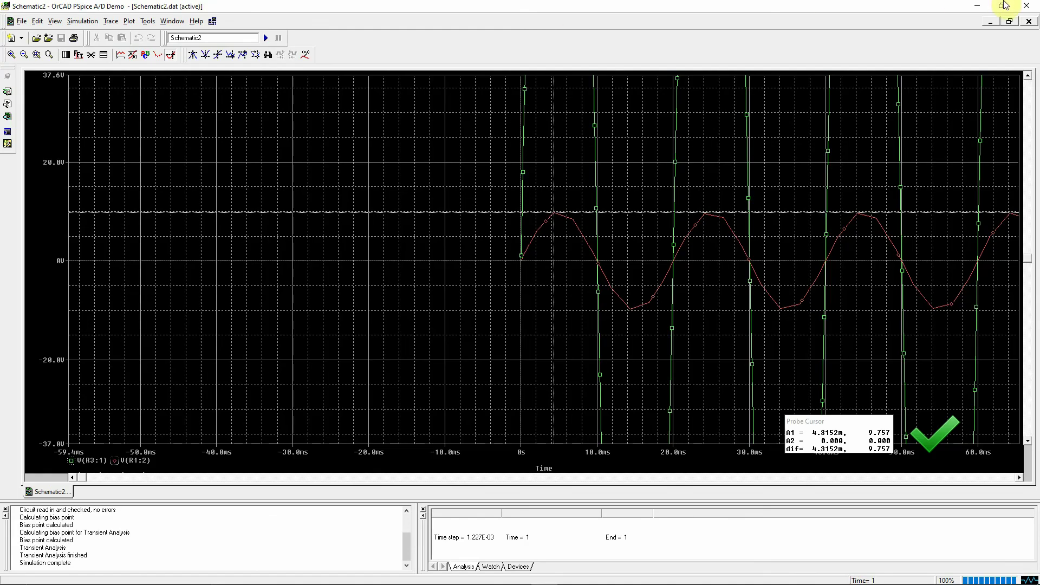
left_click(1027, 6)
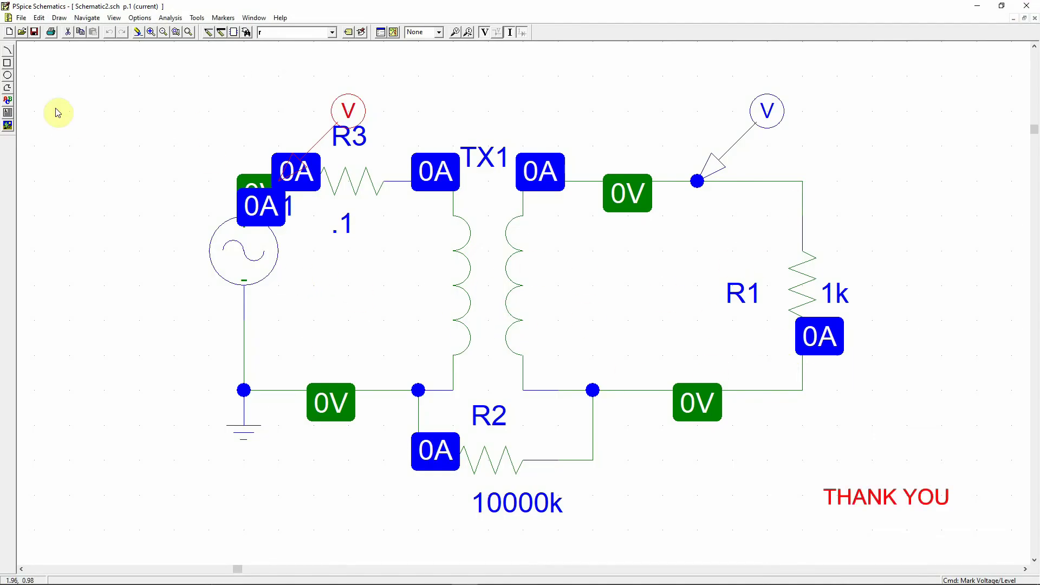
left_click(35, 34)
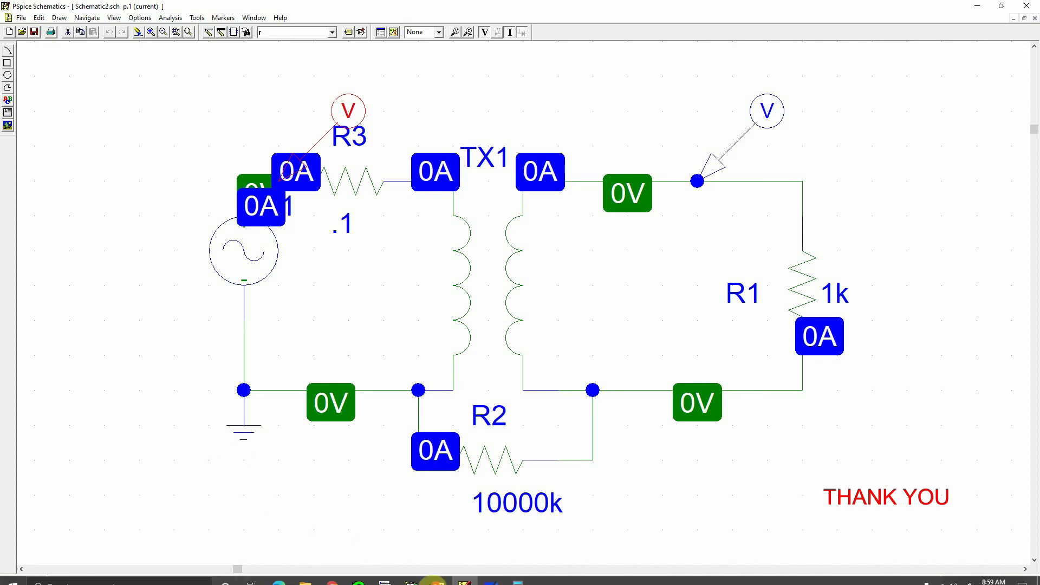